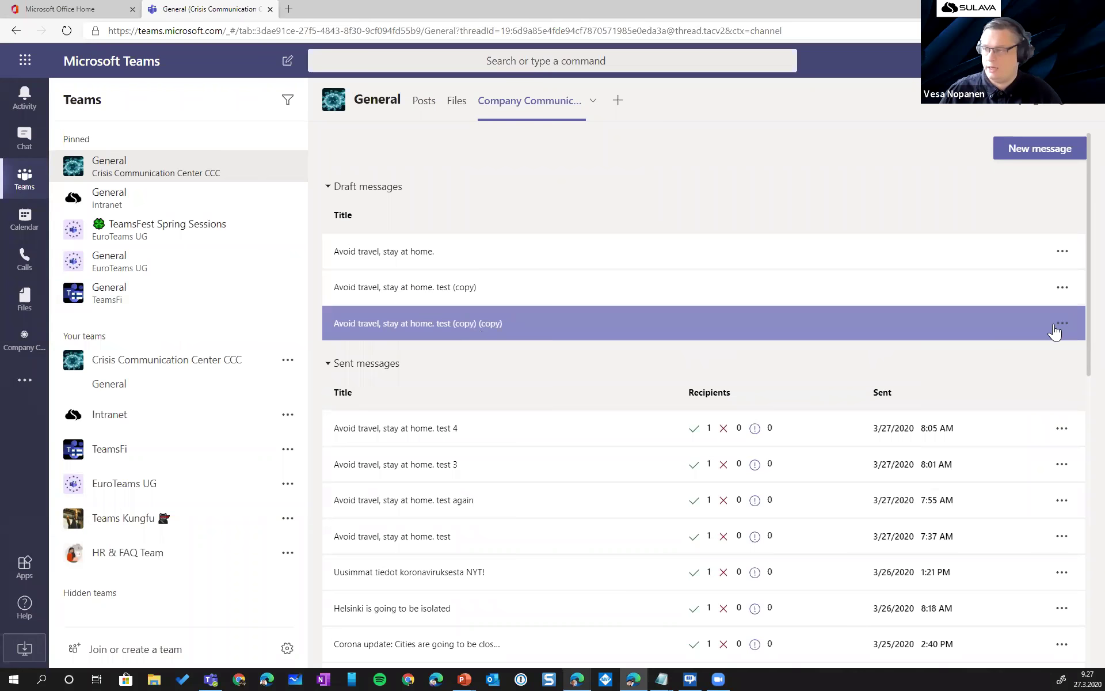
Edit the draft "Avoid travel, stay at home. test (copy) (copy)" and set its title to "Avoid travel, stay at home. Webinar message."
left_click(1062, 324)
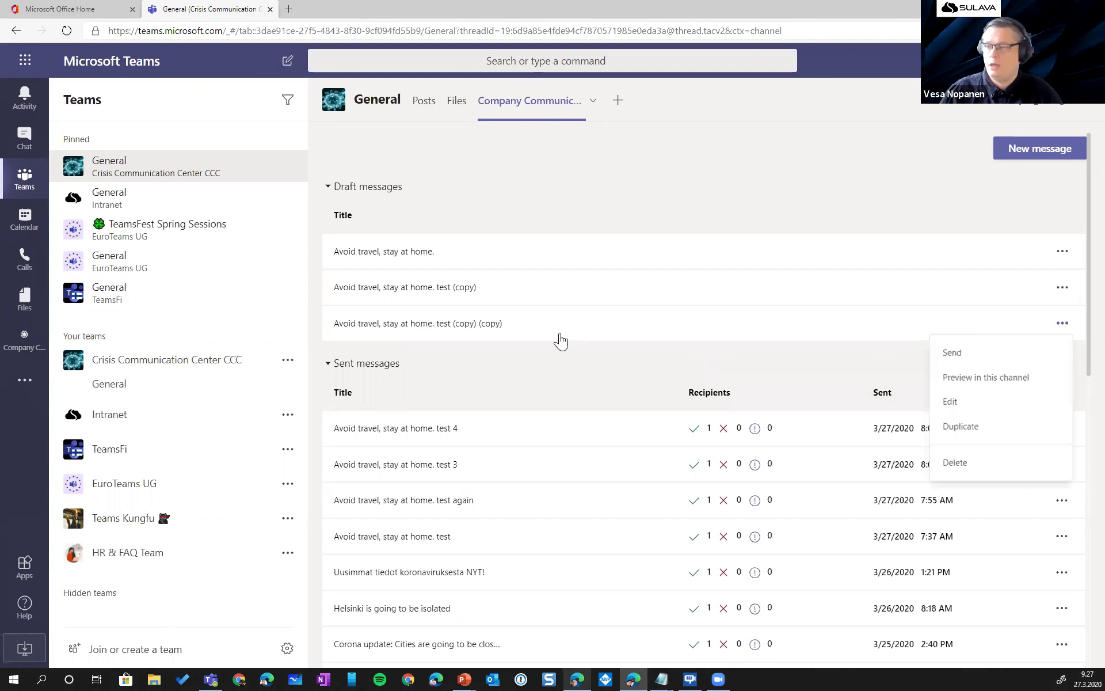
left_click(969, 401)
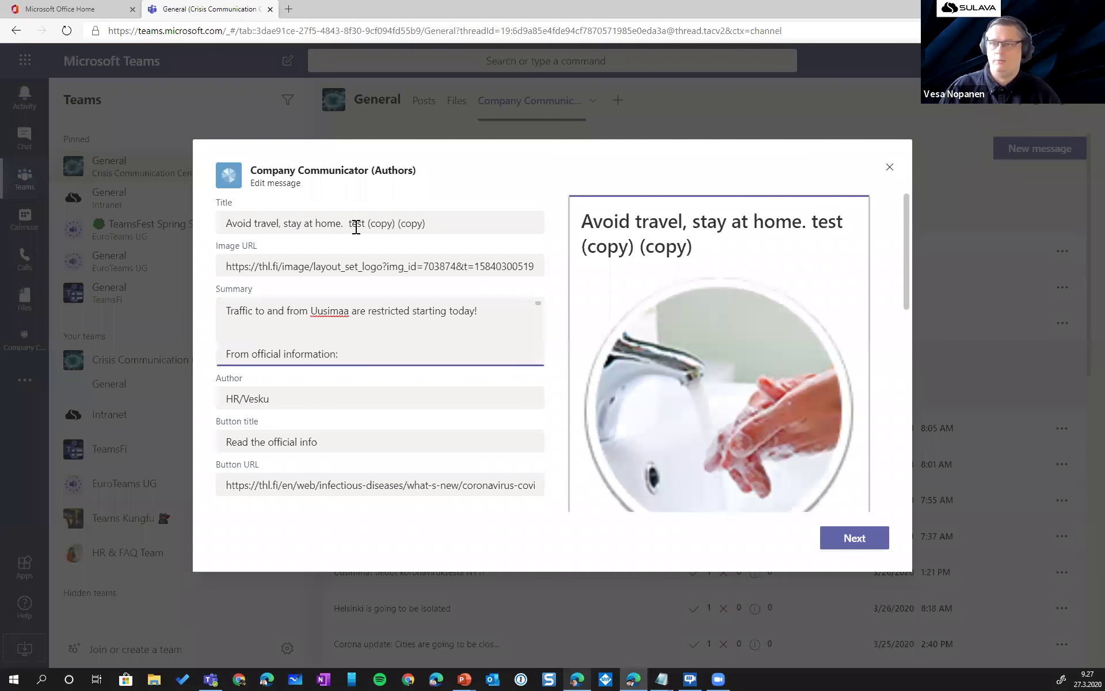
left_click_drag(350, 225, 435, 225)
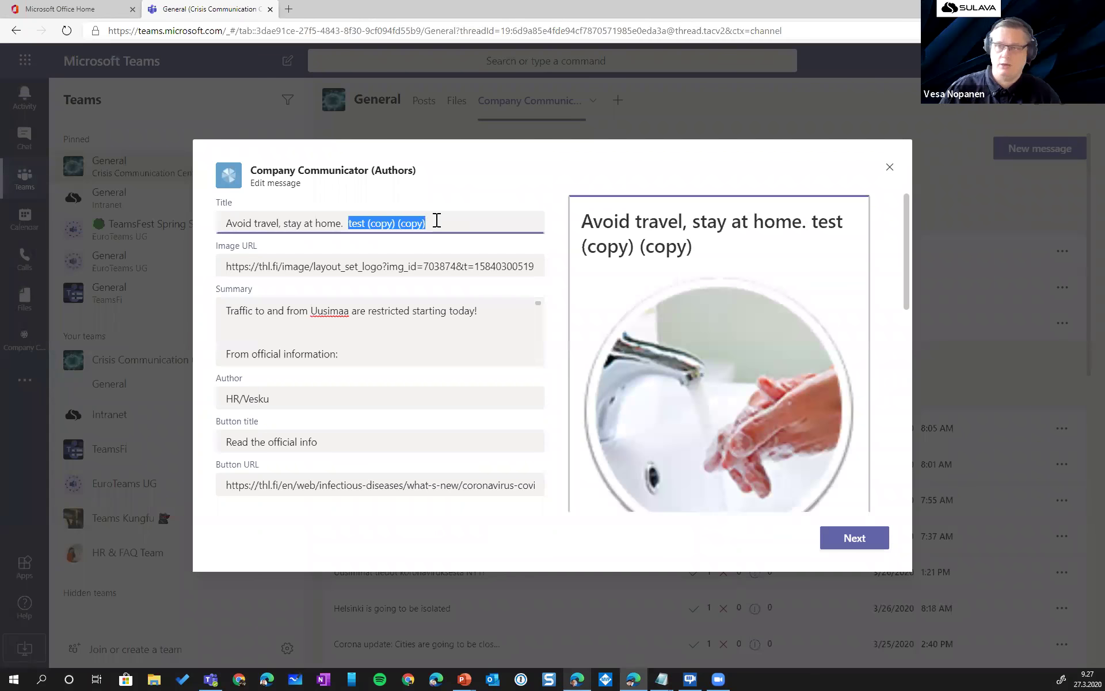
type("Webina")
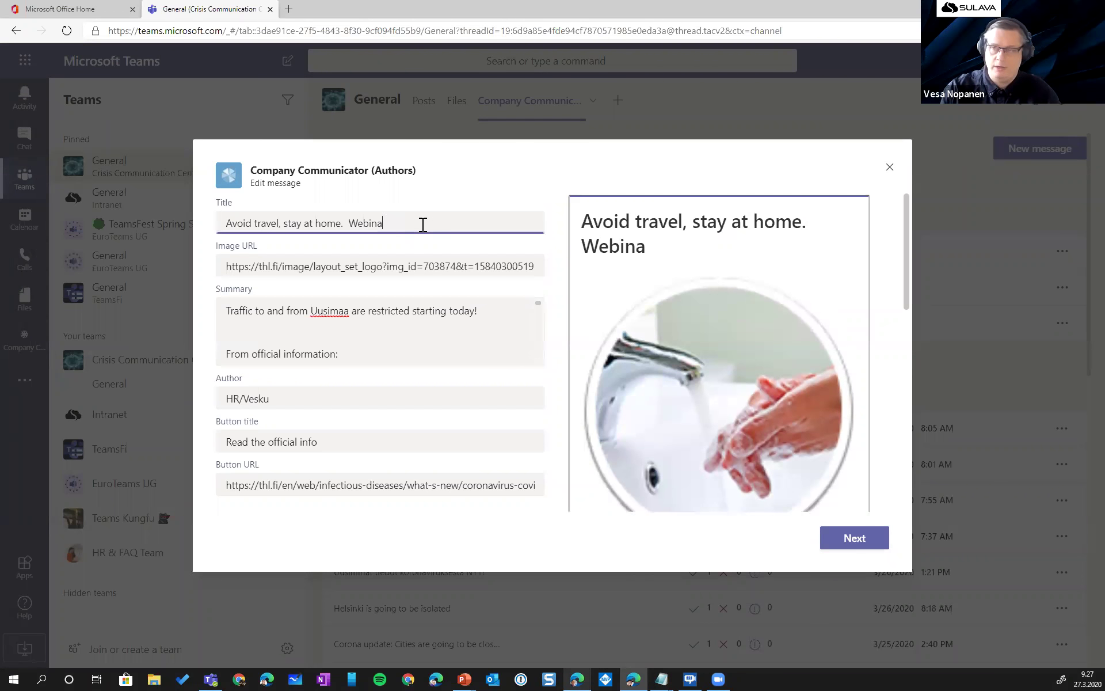
type("r message.")
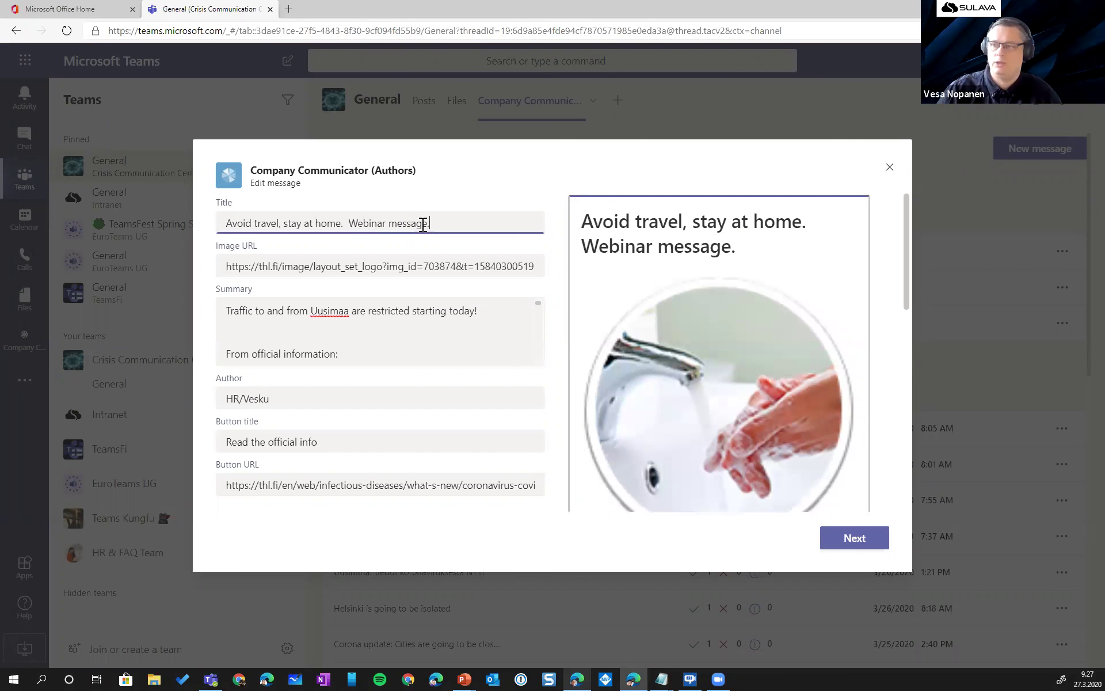
Review the draft's summary text, image URL and author, and check the body in the message preview
left_click(311, 337)
scroll(288, 337, "down", 3)
scroll(268, 333, "down", 10)
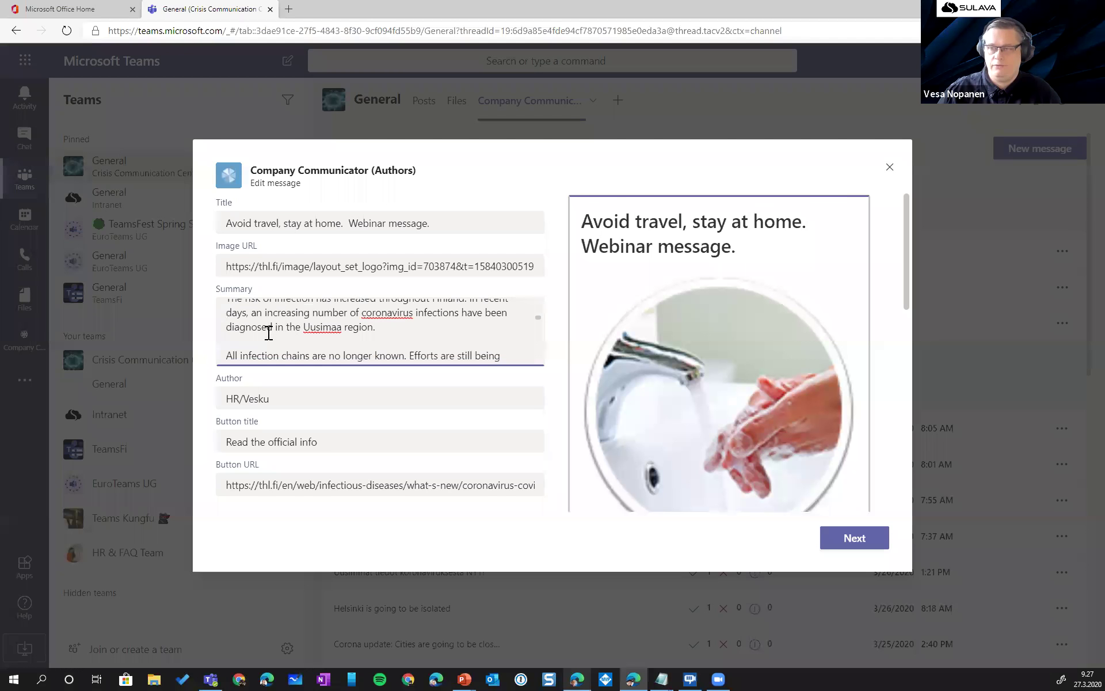
scroll(268, 333, "down", 2)
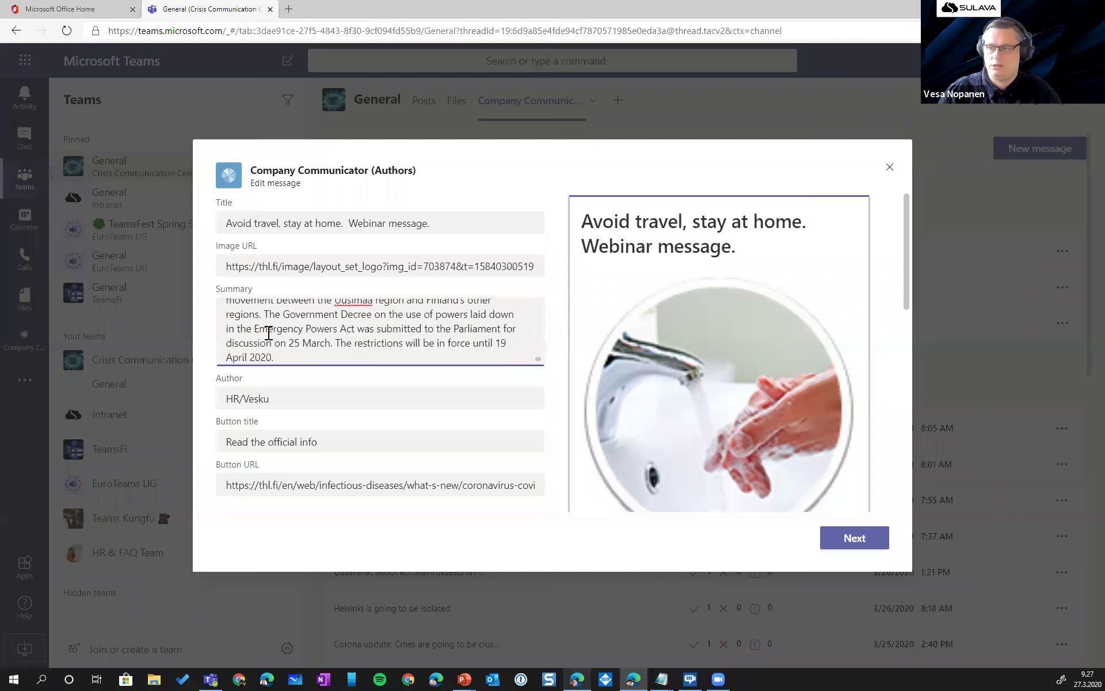
scroll(268, 333, "up", 5)
scroll(268, 333, "up", 5)
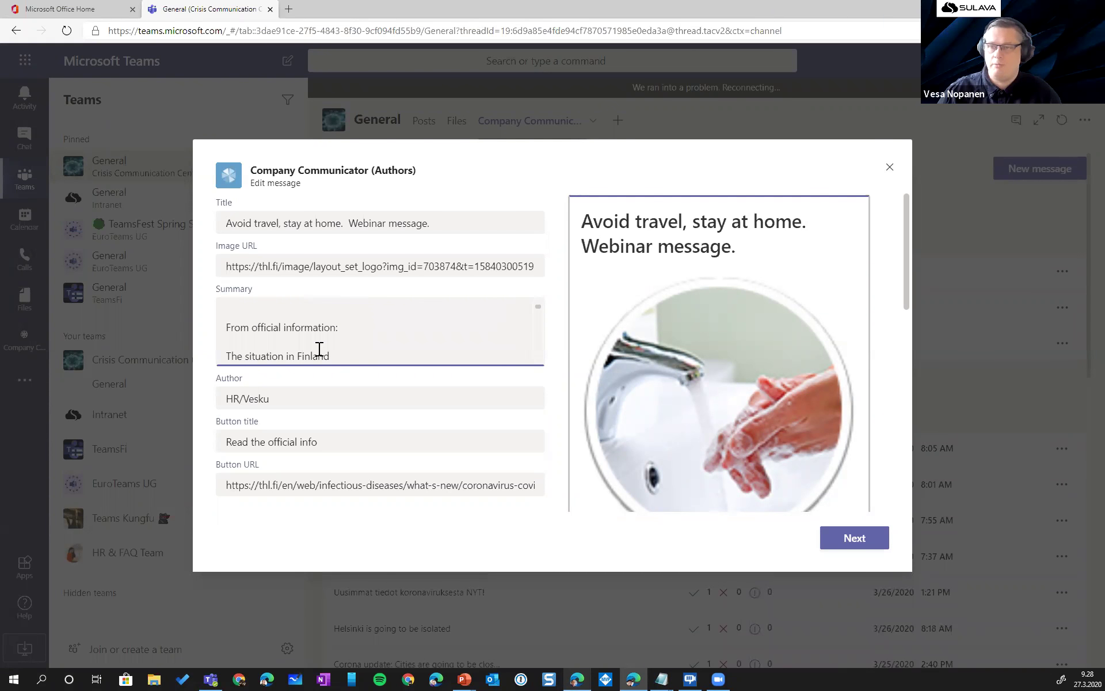
left_click_drag(252, 266, 355, 266)
left_click(294, 328)
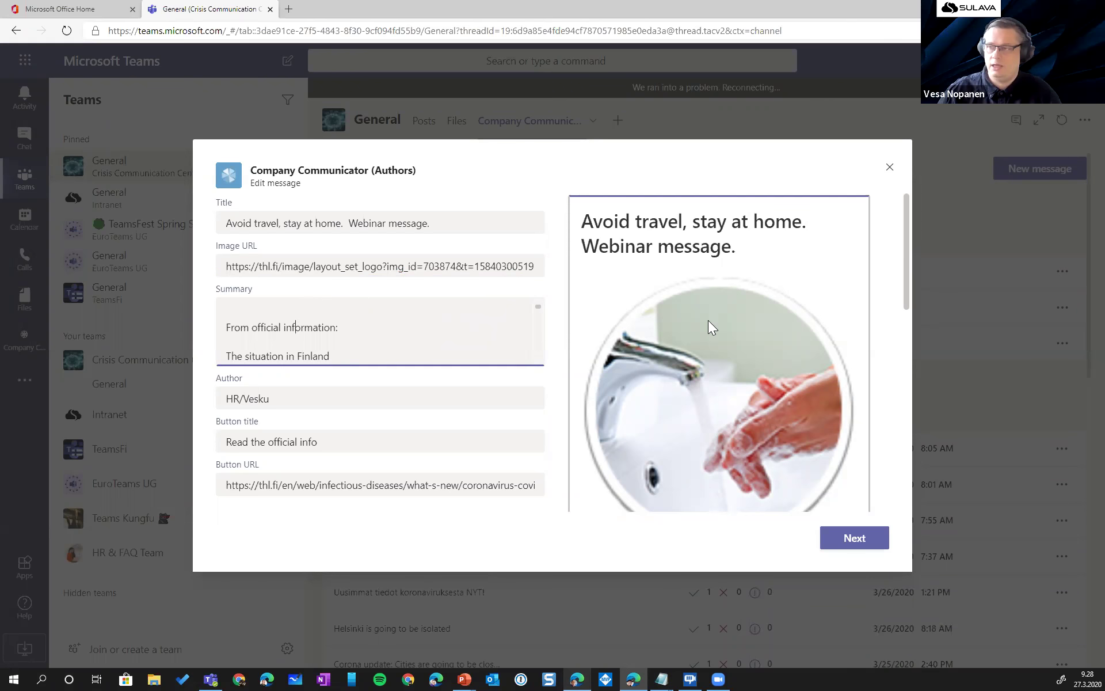
scroll(708, 322, "down", 5)
scroll(711, 321, "down", 6)
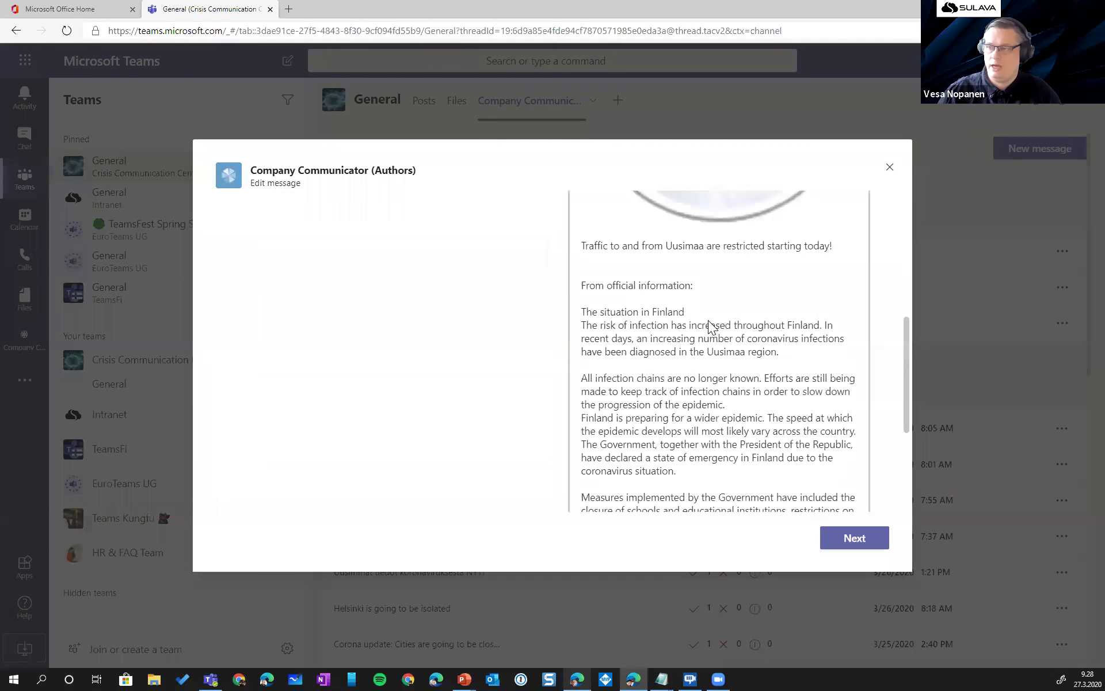
scroll(711, 322, "up", 11)
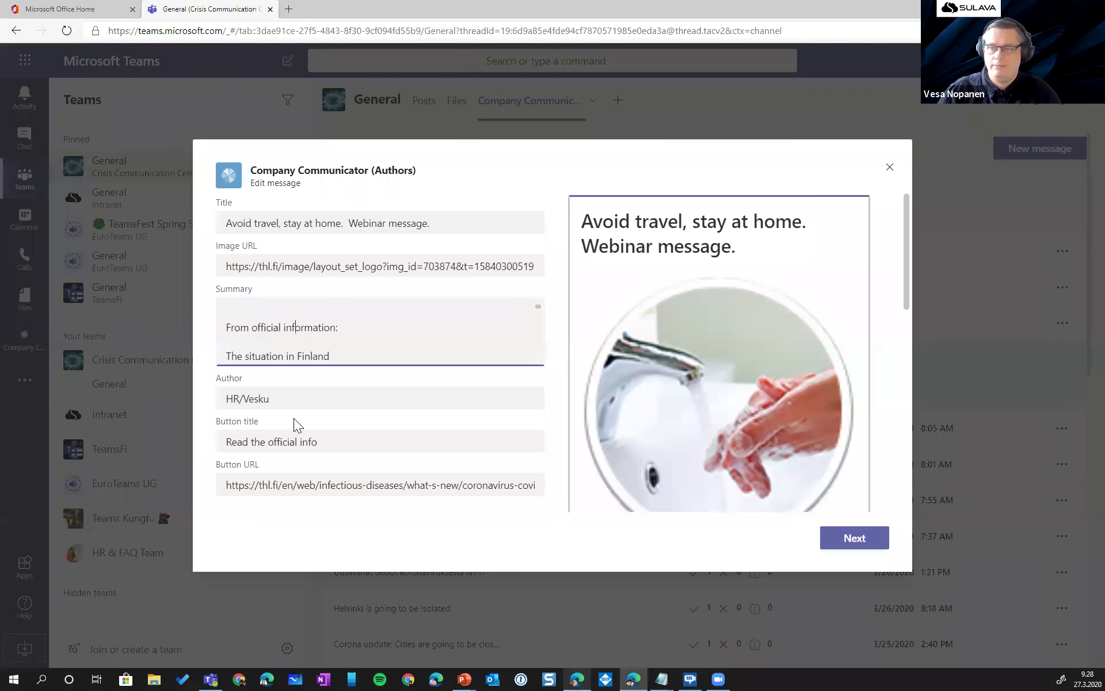
left_click_drag(292, 398, 153, 397)
left_click(315, 331)
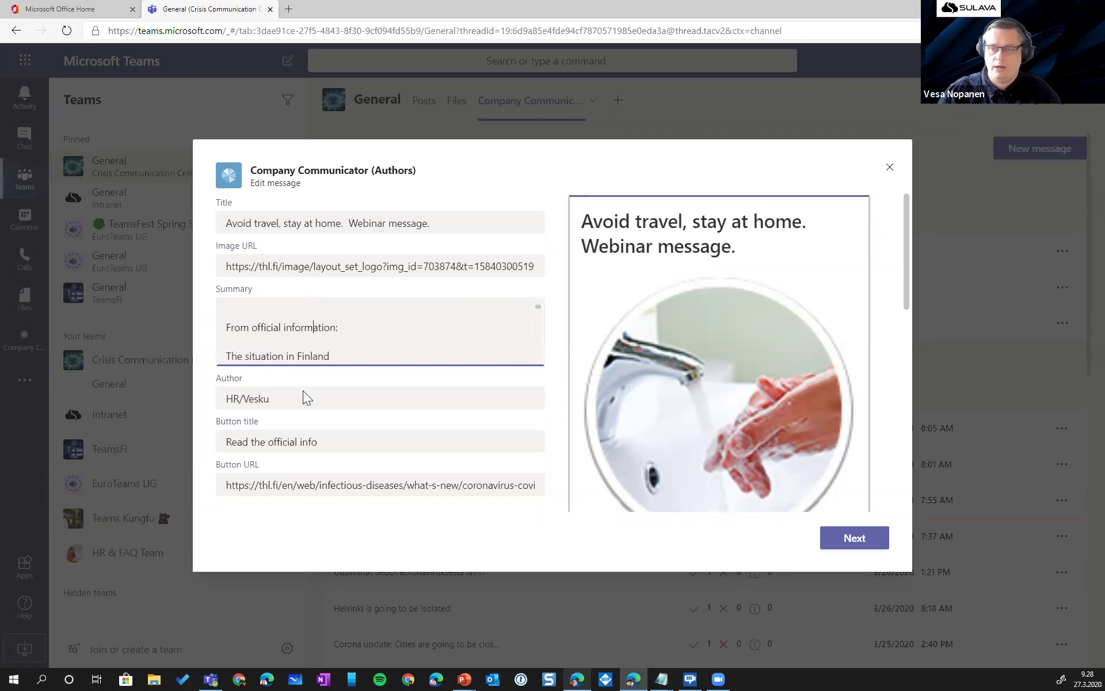
Shorten the message's button title to "Read the info" and check the button in the preview
left_click_drag(336, 442, 242, 438)
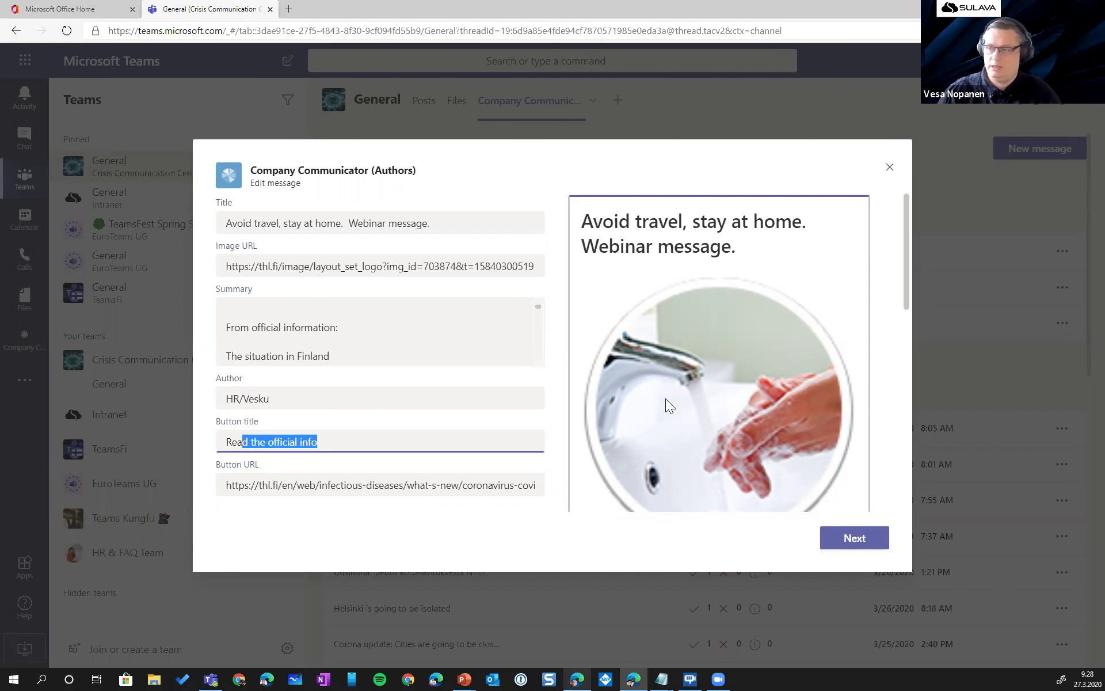
scroll(661, 395, "down", 10)
scroll(428, 418, "up", 10)
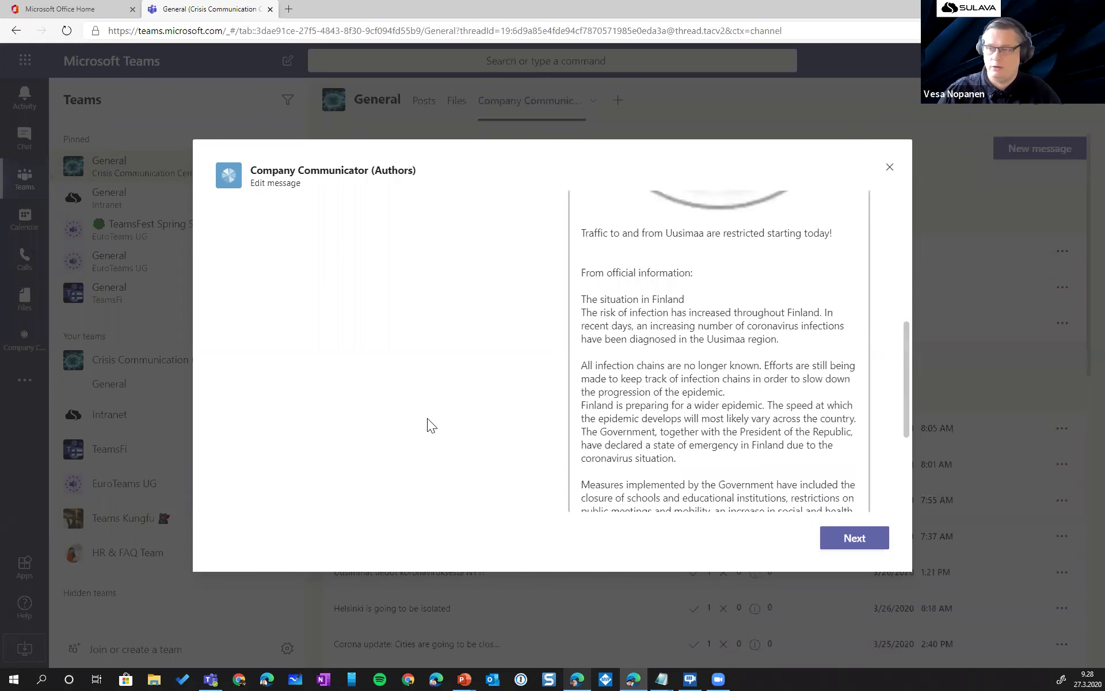
double_click(308, 319)
double_click(291, 318)
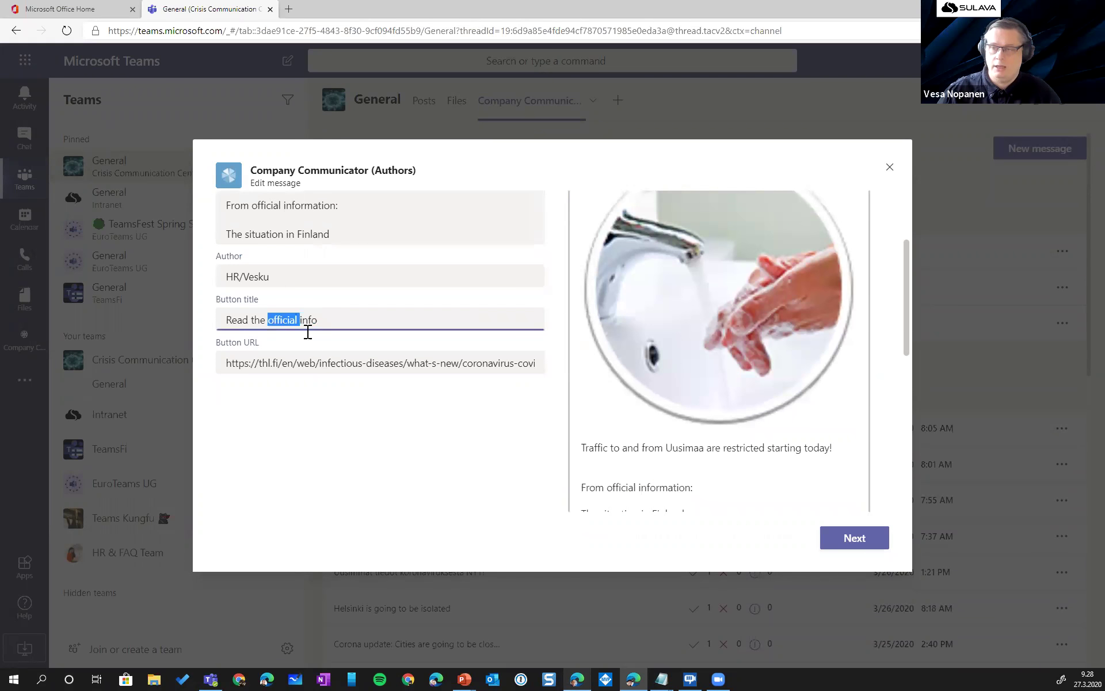
key("BackSpace")
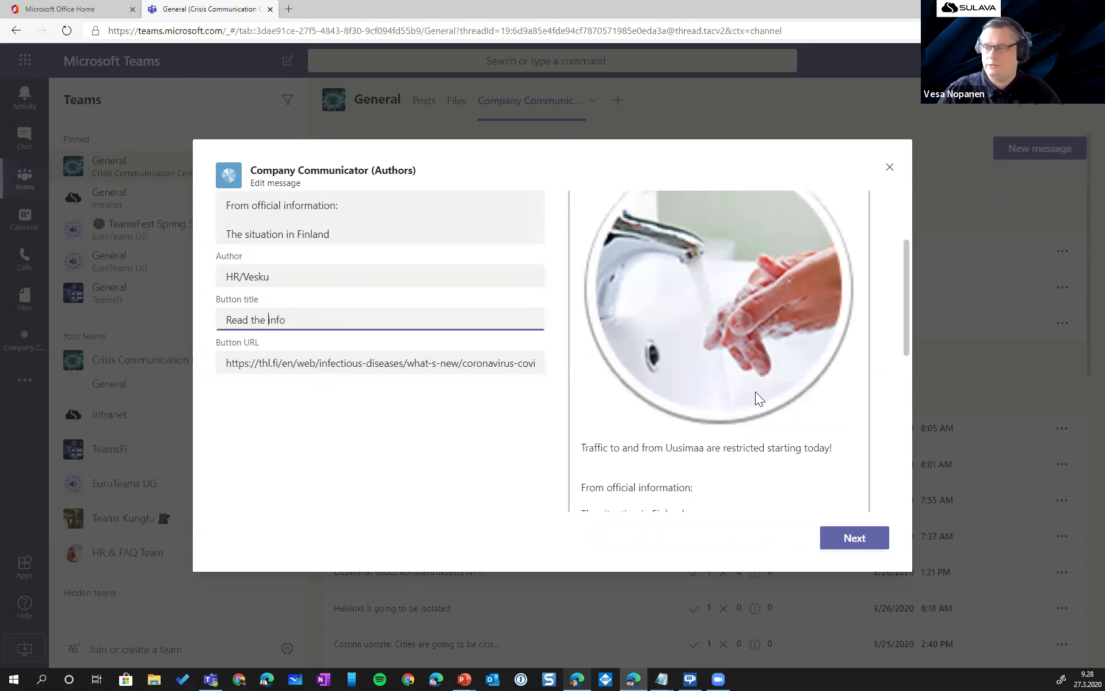
scroll(755, 391, "down", 10)
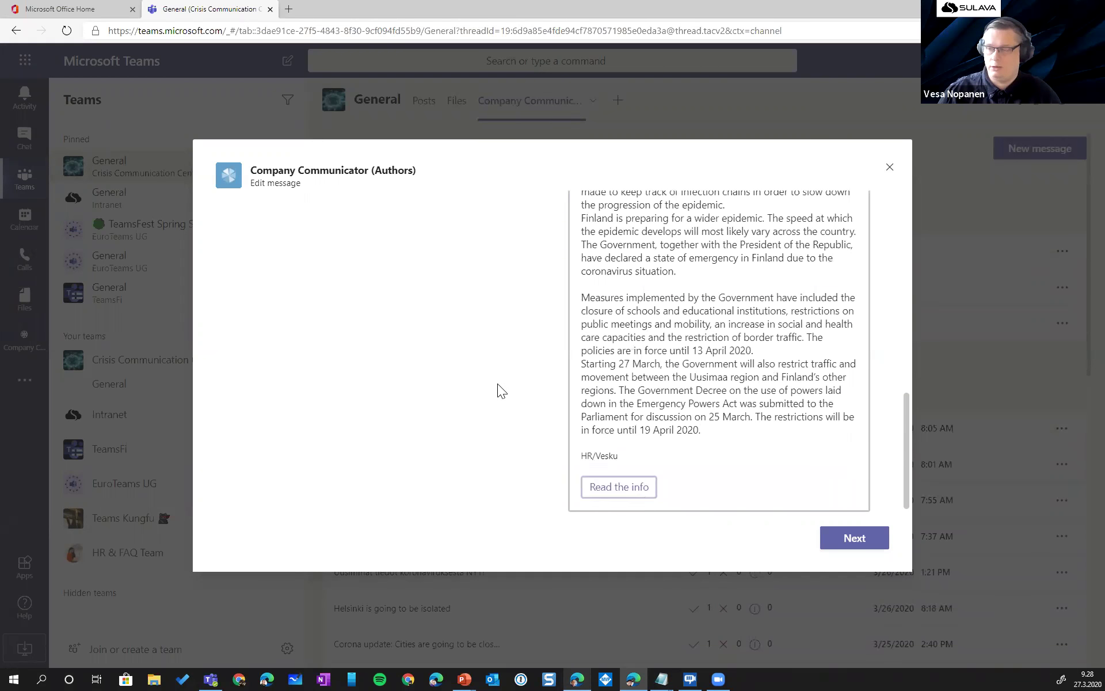
scroll(452, 383, "up", 2)
scroll(453, 384, "up", 5)
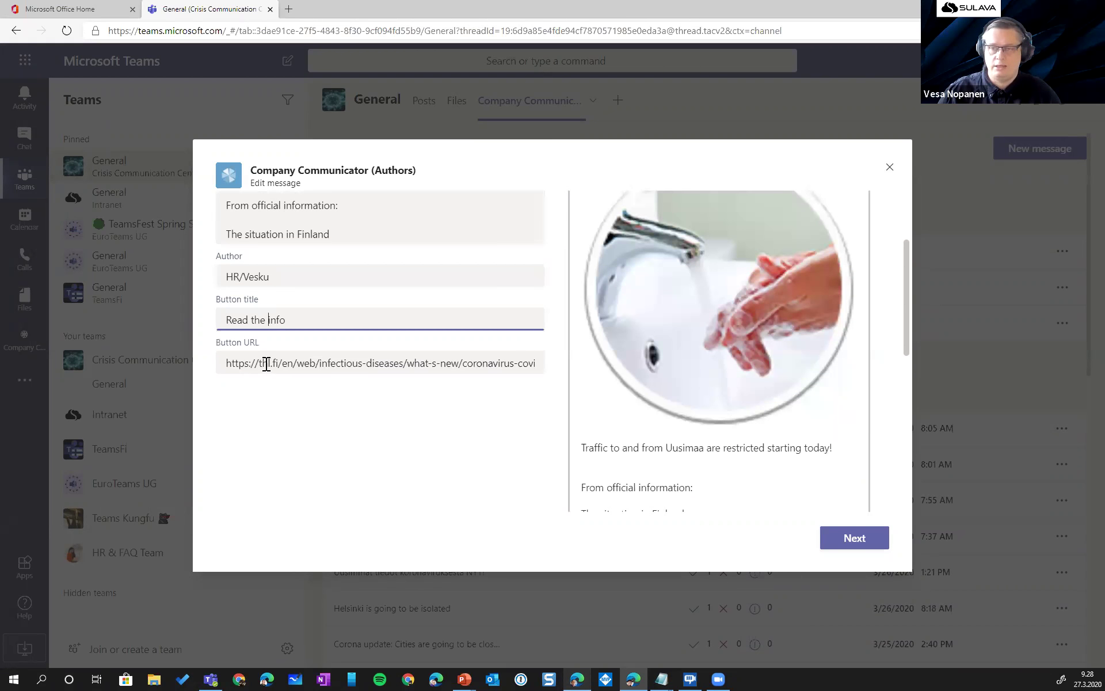
scroll(285, 328, "up", 2)
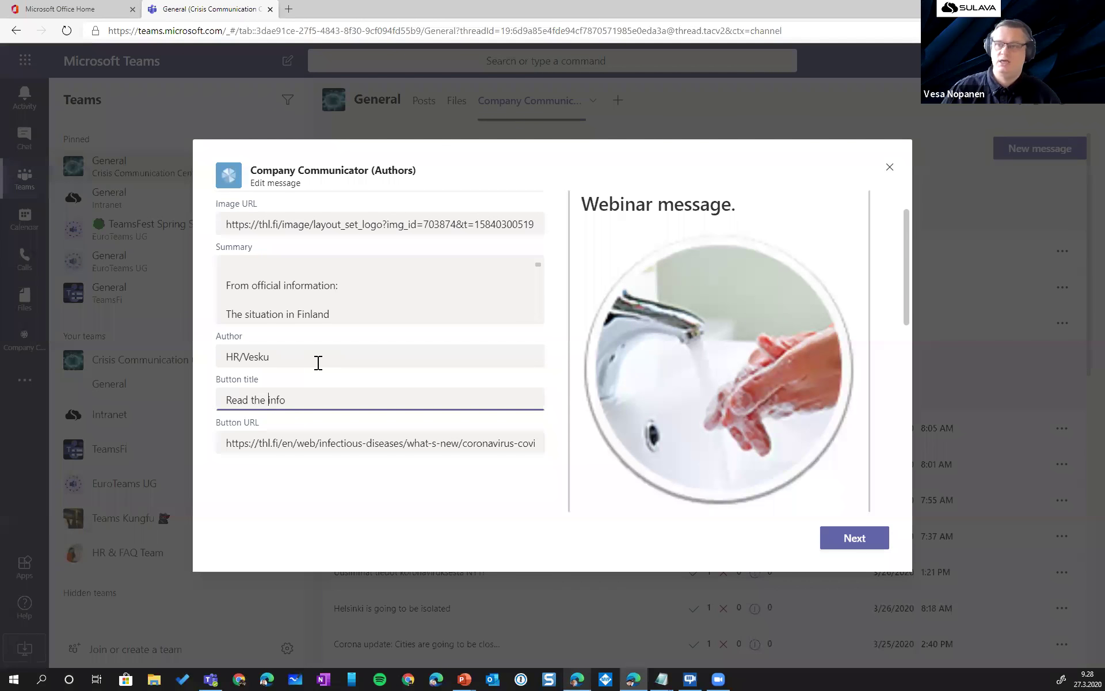
left_click(346, 301)
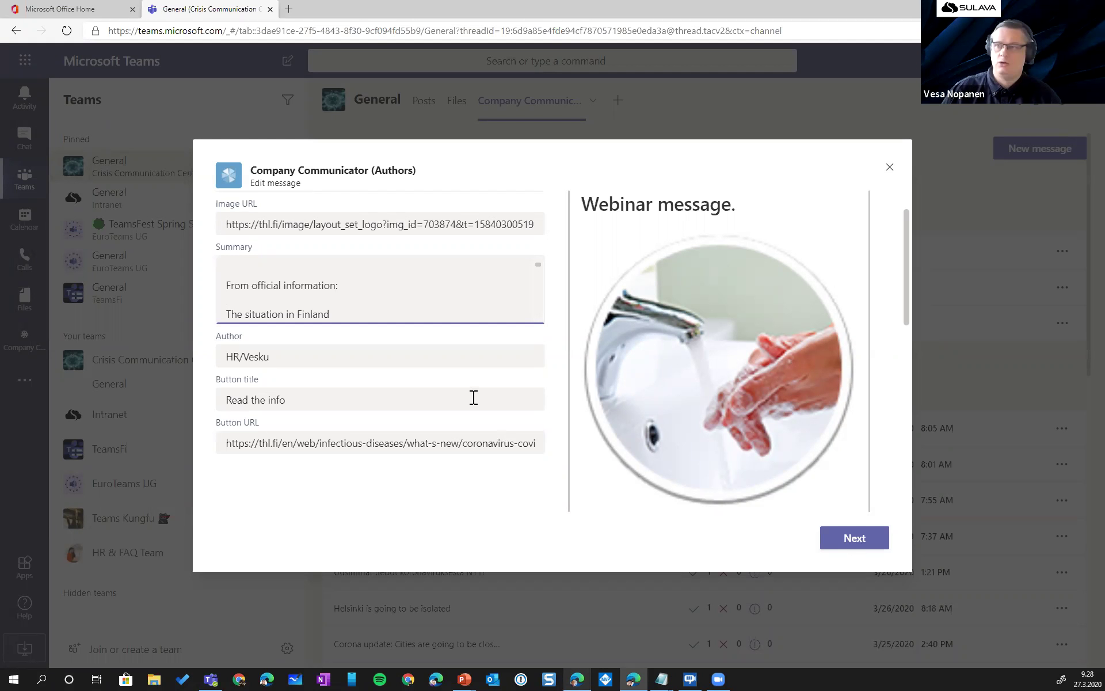
Explore the specific-teams and specific-people delivery options, choose sending in chat to everyone, and save the message as a draft
left_click(855, 537)
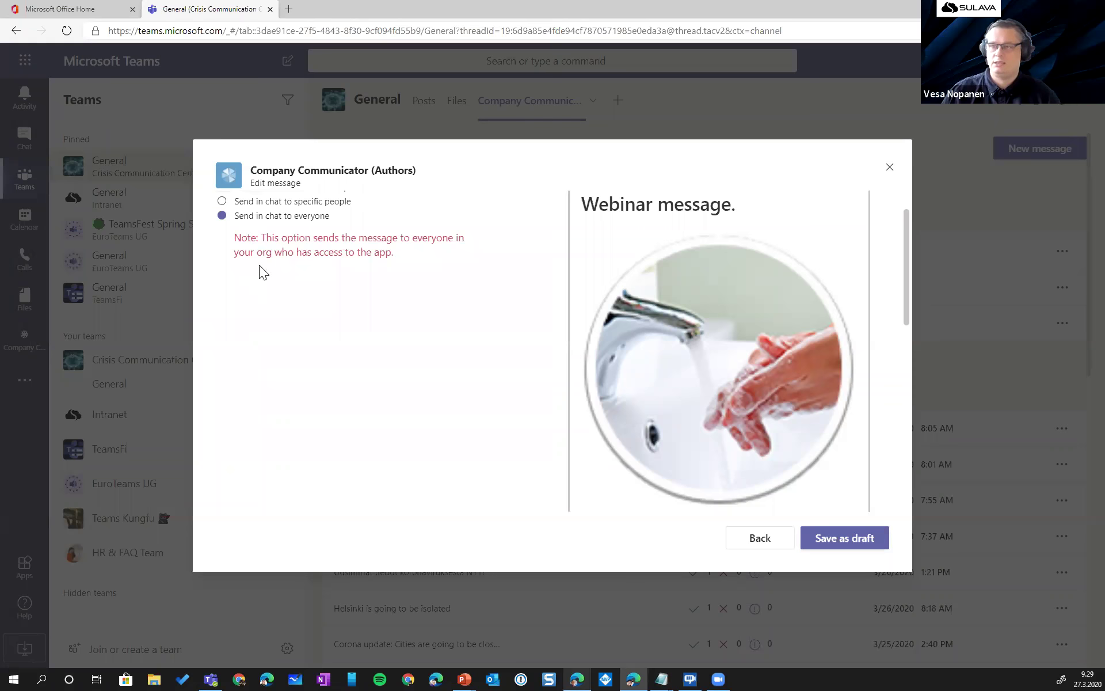
scroll(262, 226, "up", 1)
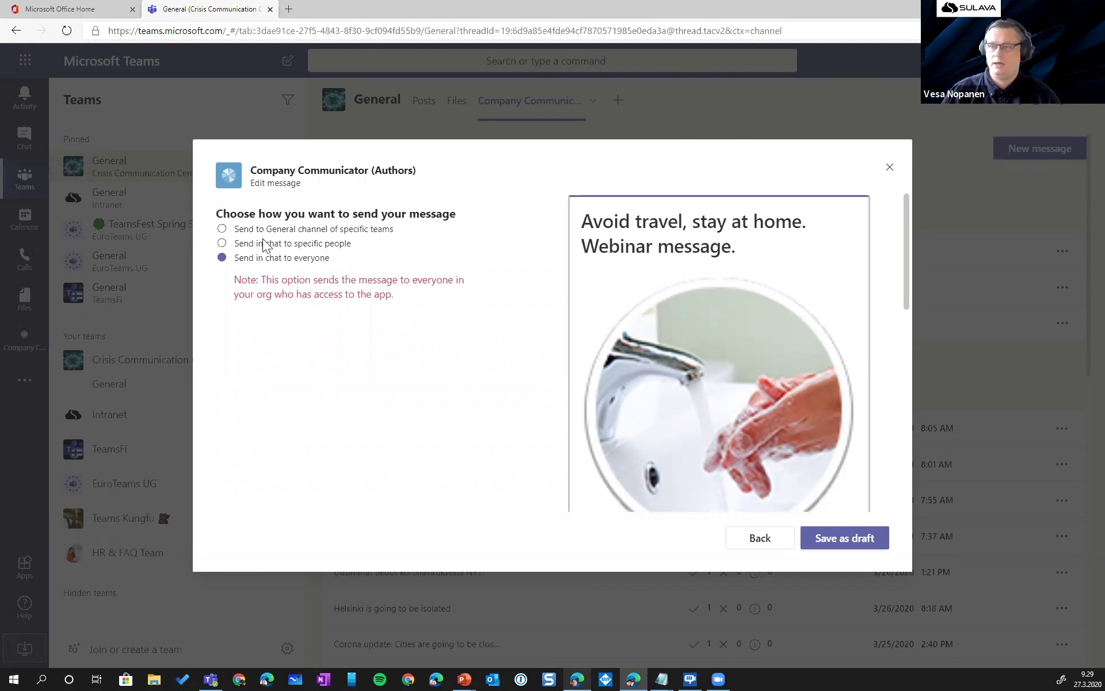
left_click(221, 229)
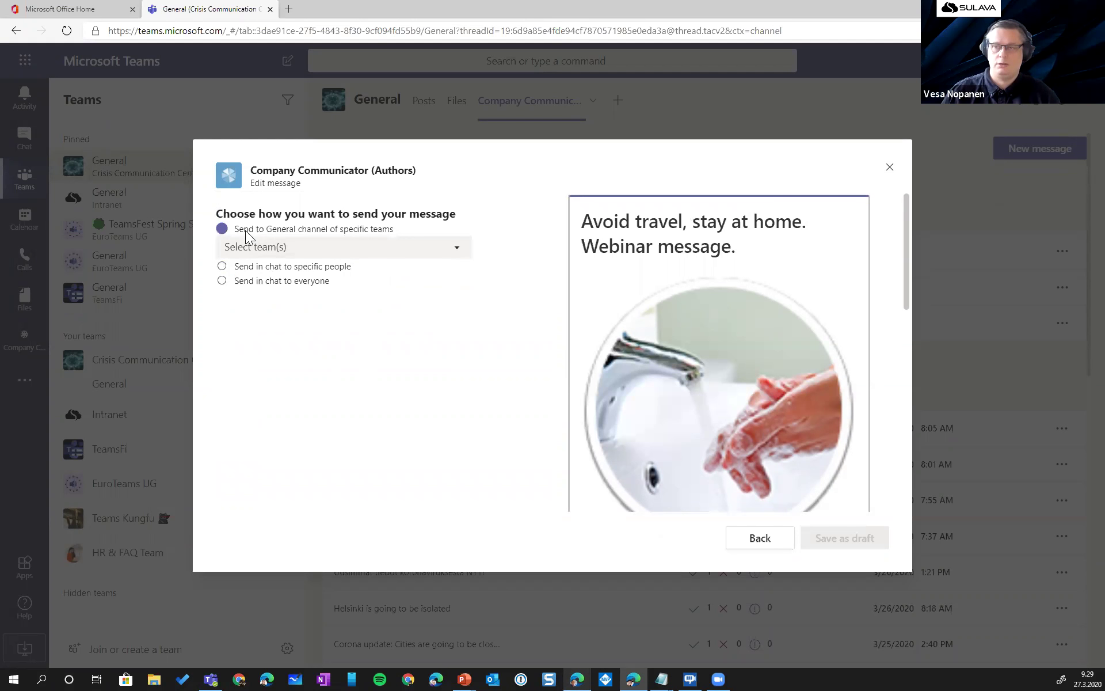
left_click(460, 251)
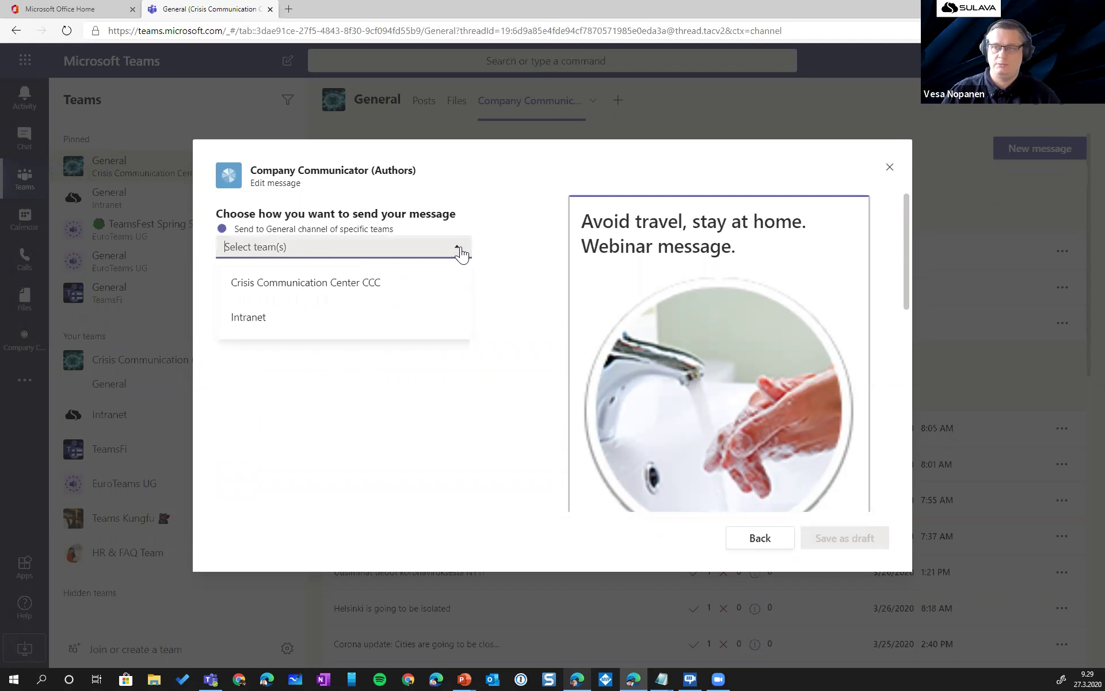
left_click(458, 249)
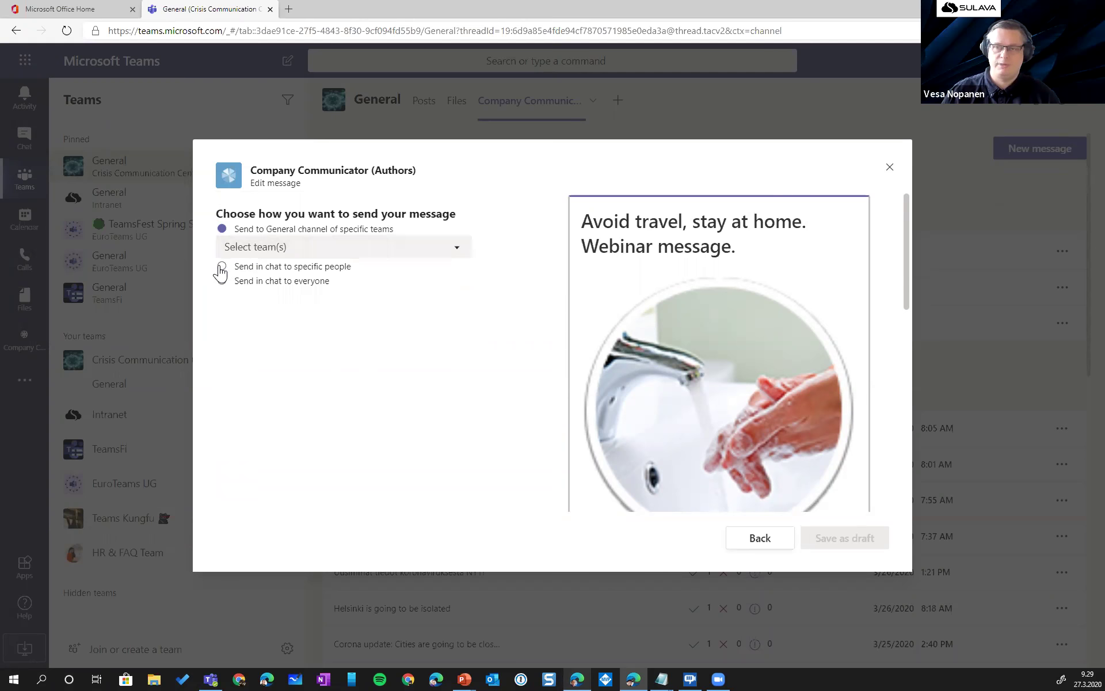
left_click(222, 267)
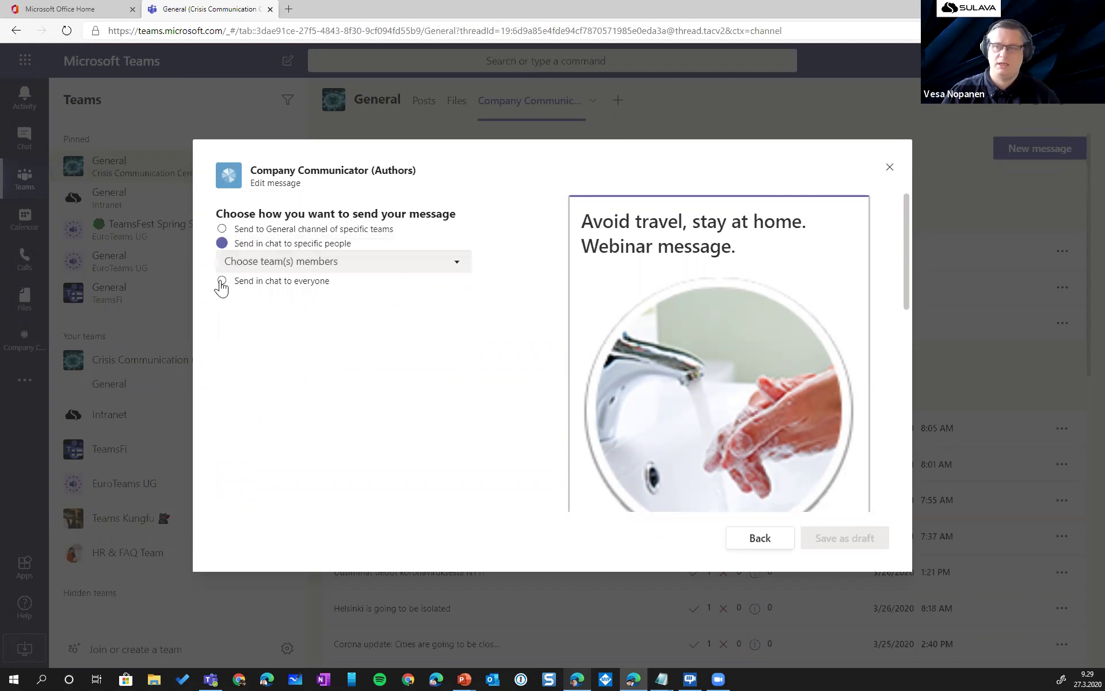
left_click(221, 281)
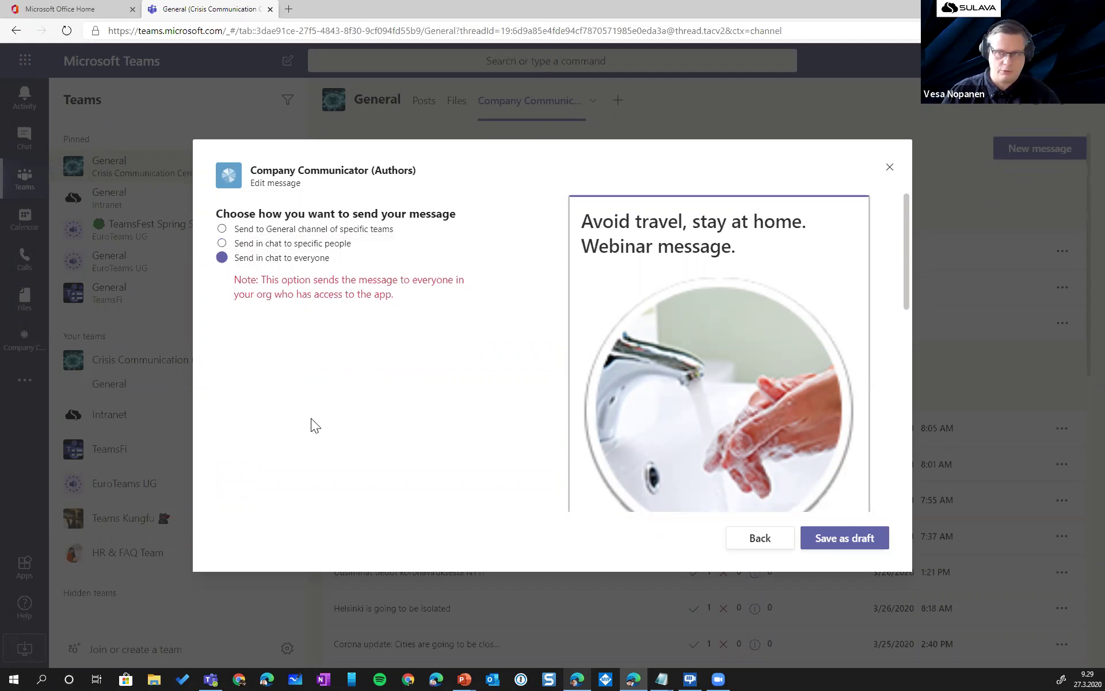
left_click(842, 539)
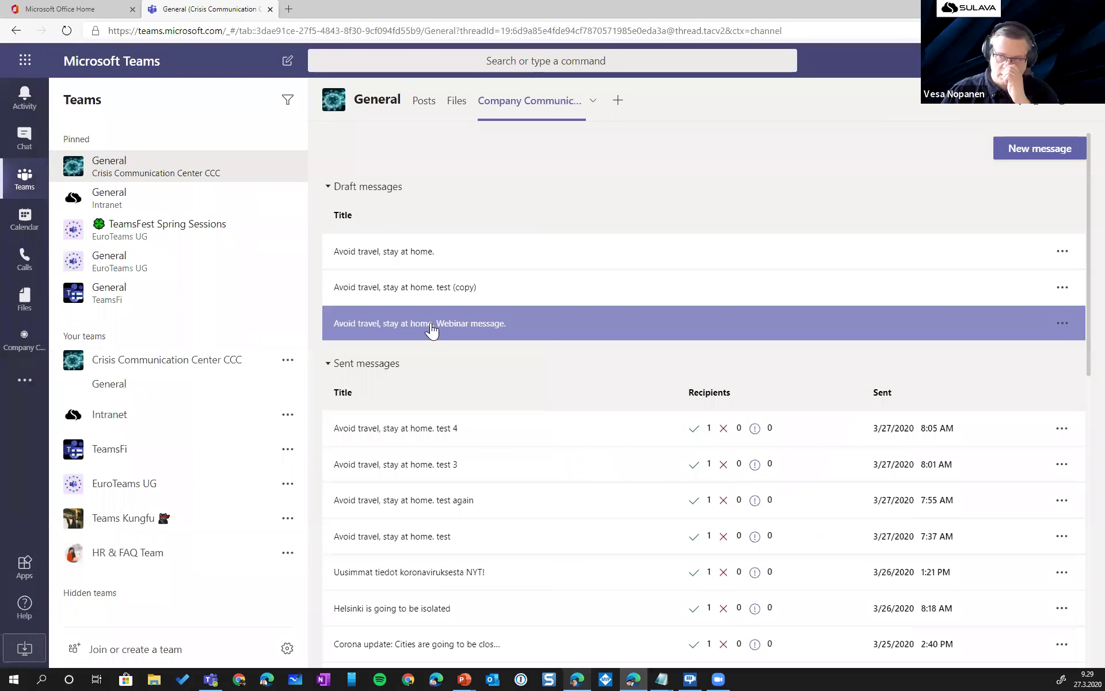
Send the draft "Avoid travel, stay at home. Webinar message." to all users after checking its send confirmation
left_click(1062, 323)
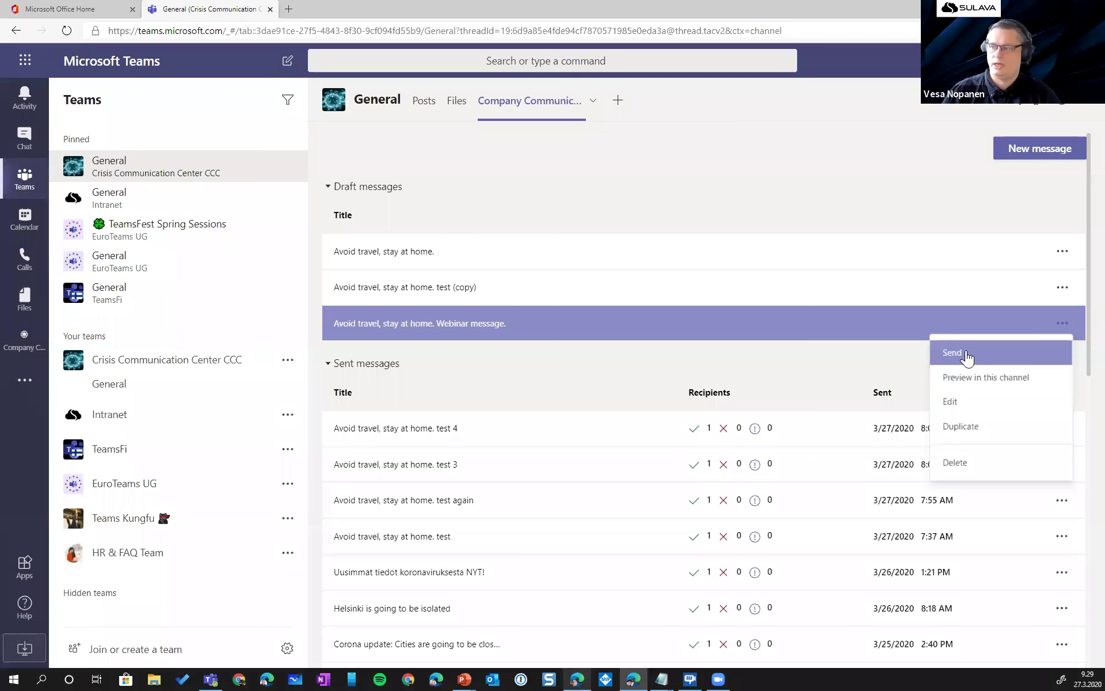
left_click(606, 354)
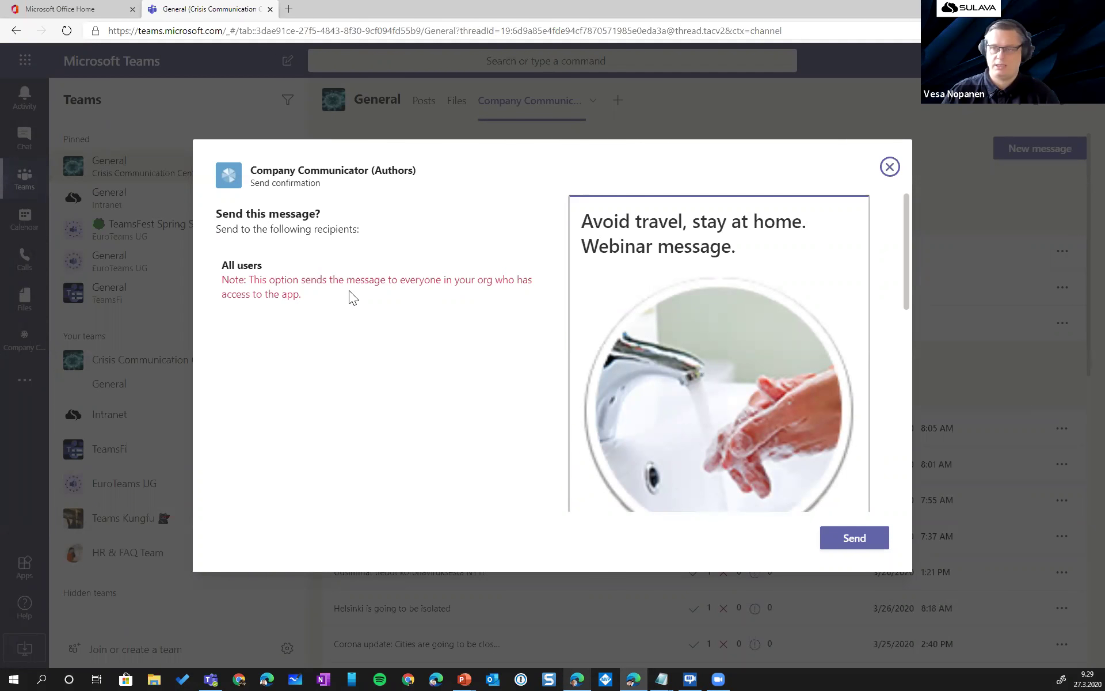
scroll(680, 335, "down", 10)
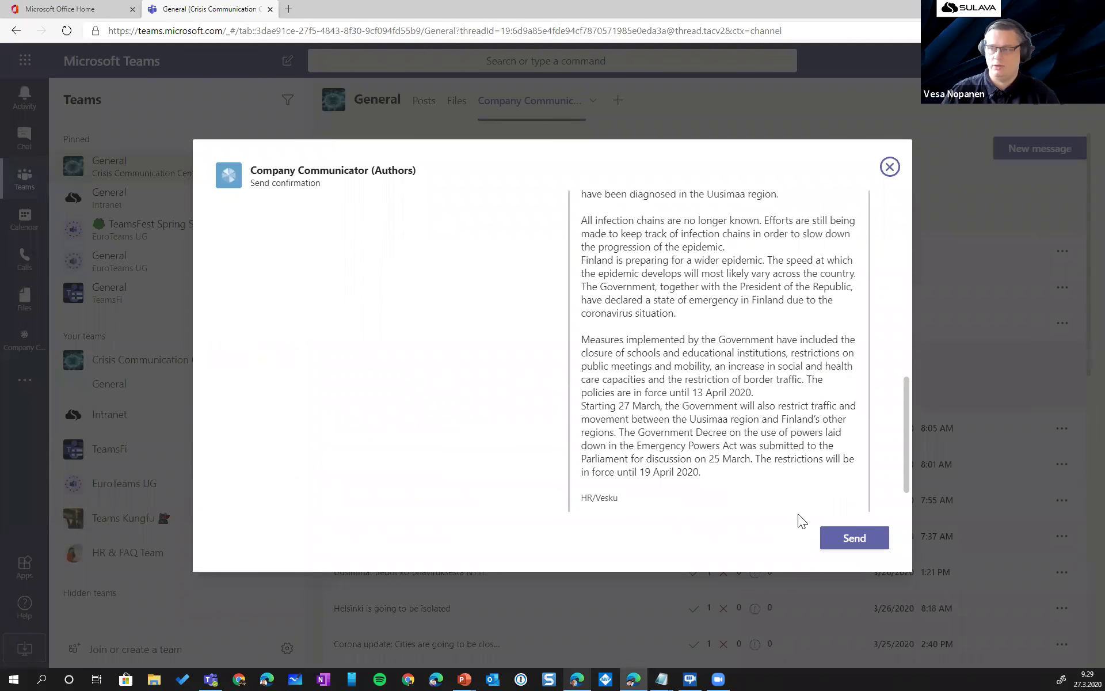
left_click(853, 539)
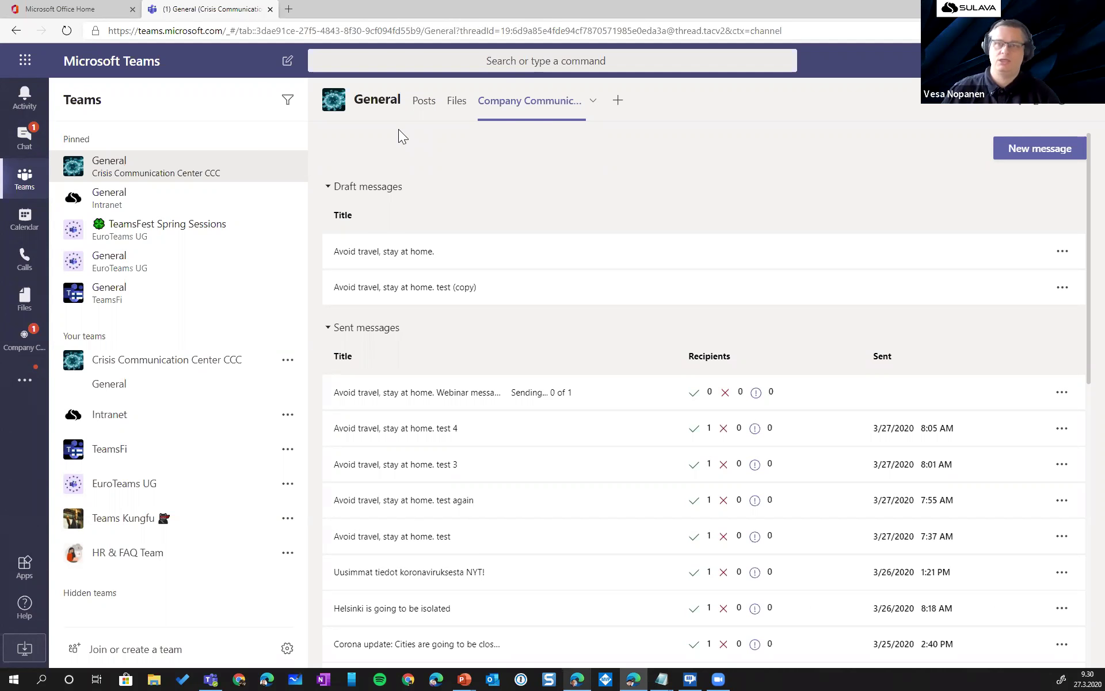
View the delivered message in the Company Communicator chat, open its "Read the info" link, and close the linked page
left_click(31, 345)
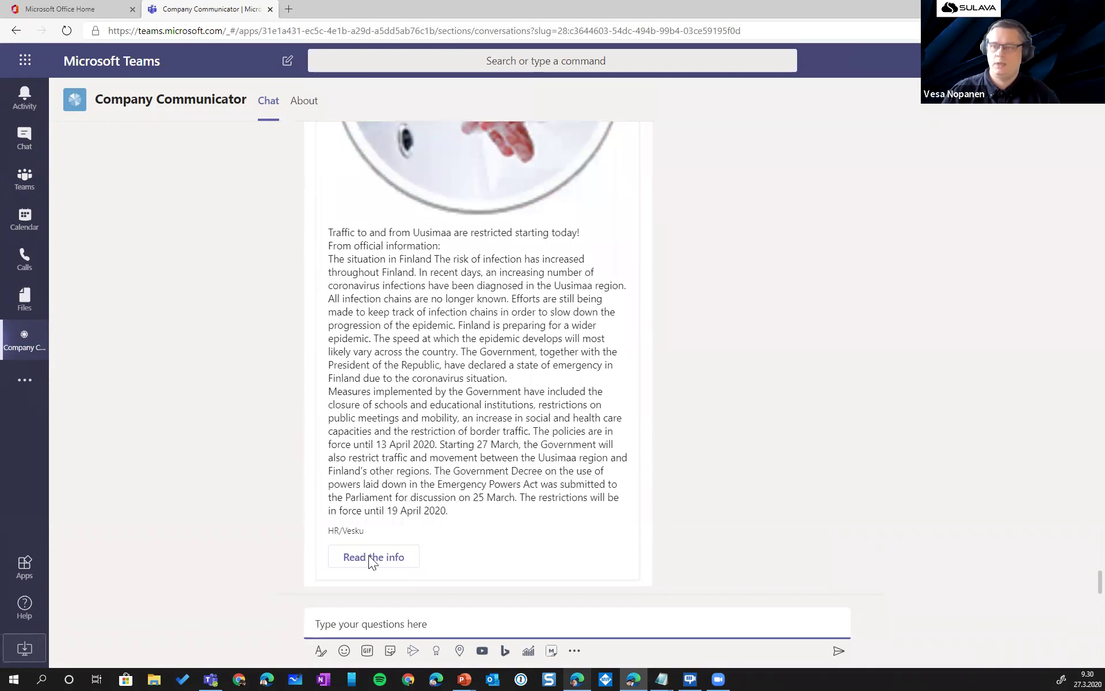
left_click(378, 559)
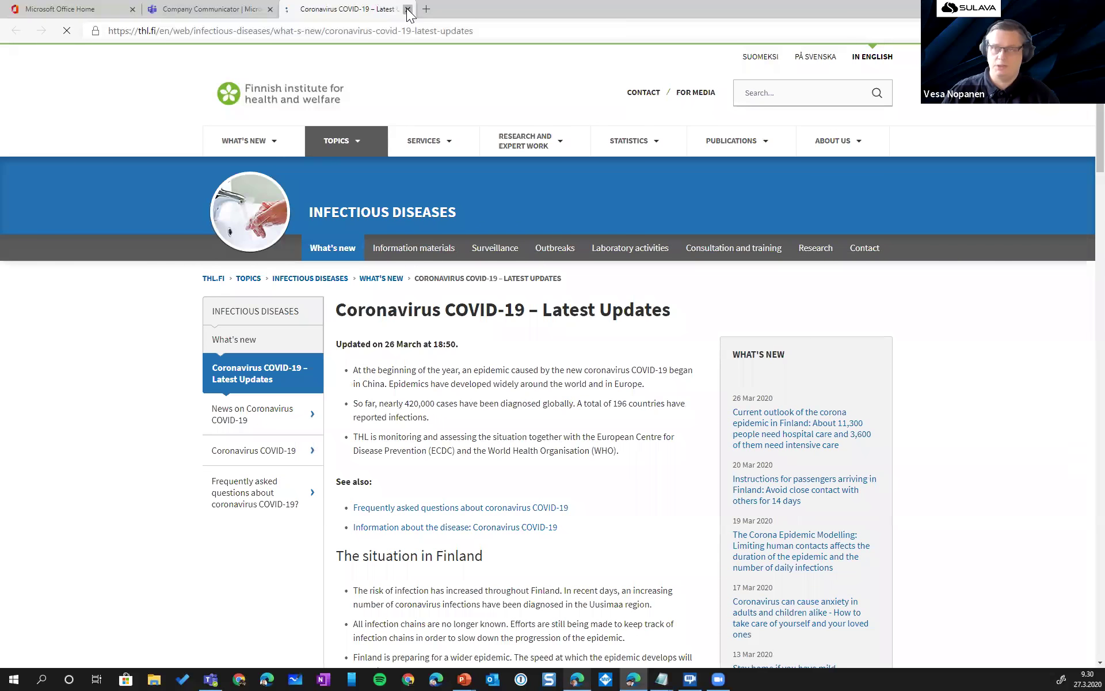
left_click(406, 9)
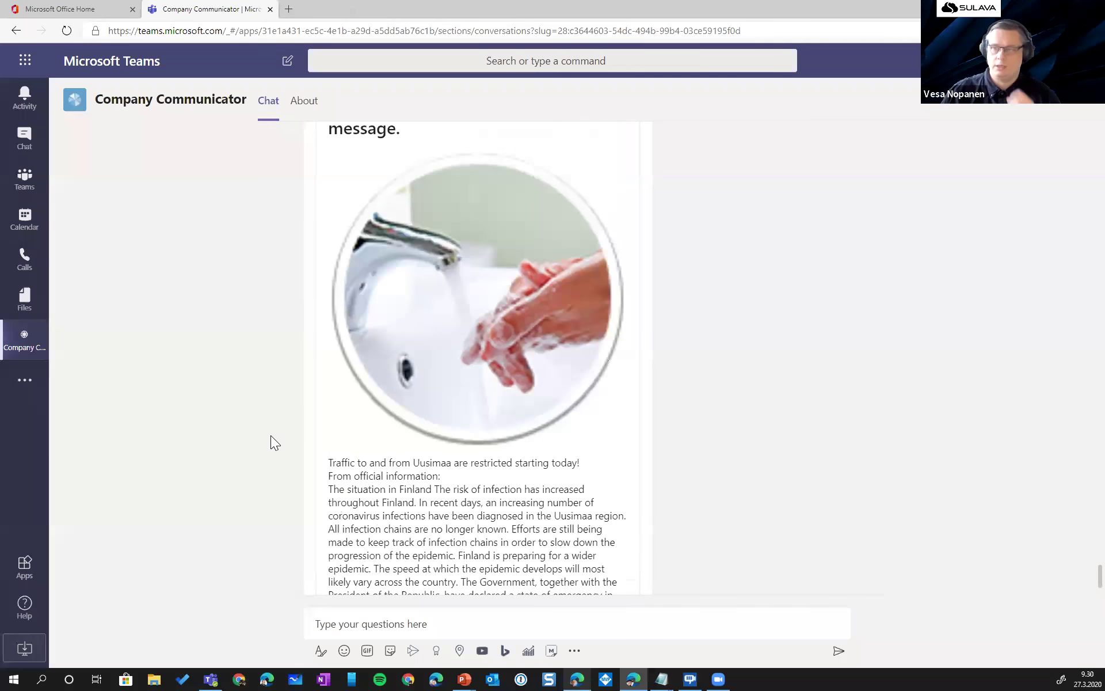
Review the delivered messages in the Company Communicator chat and open the sending status of "Avoid travel, stay at home. Webinar message."
scroll(271, 435, "up", 15)
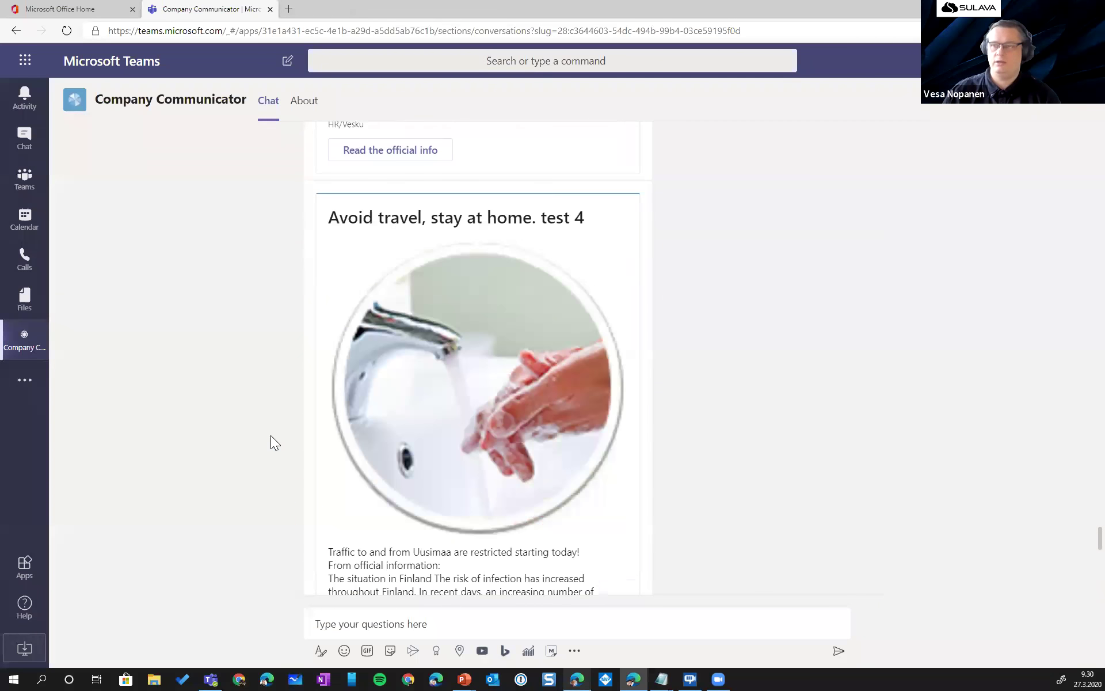
scroll(270, 442, "down", 20)
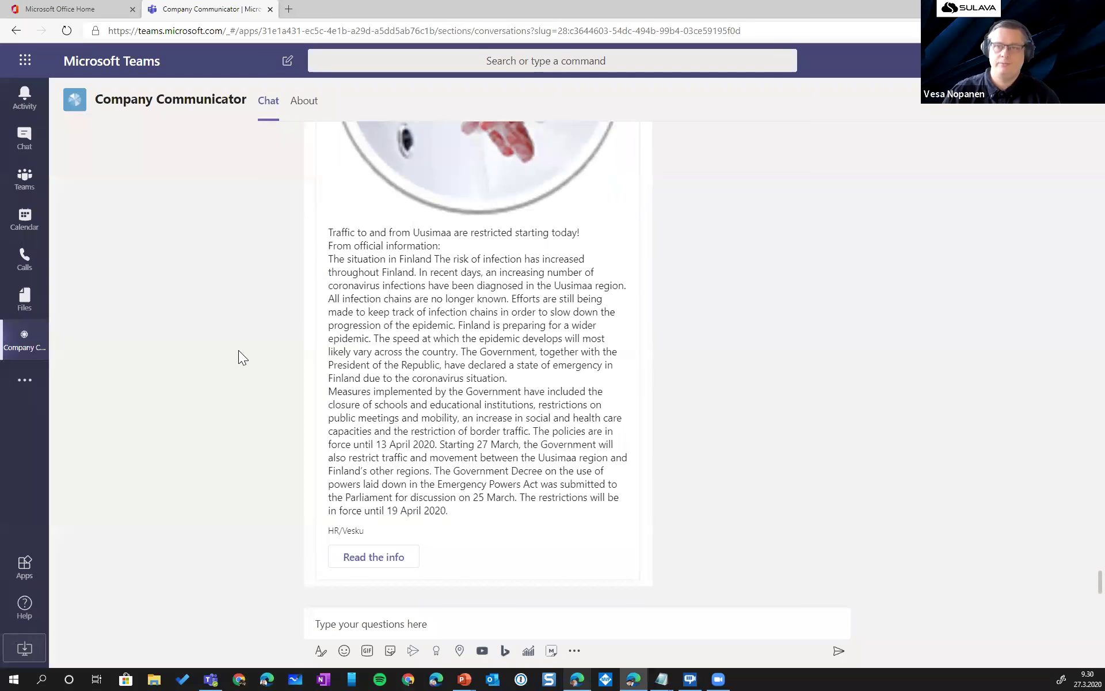
left_click(34, 136)
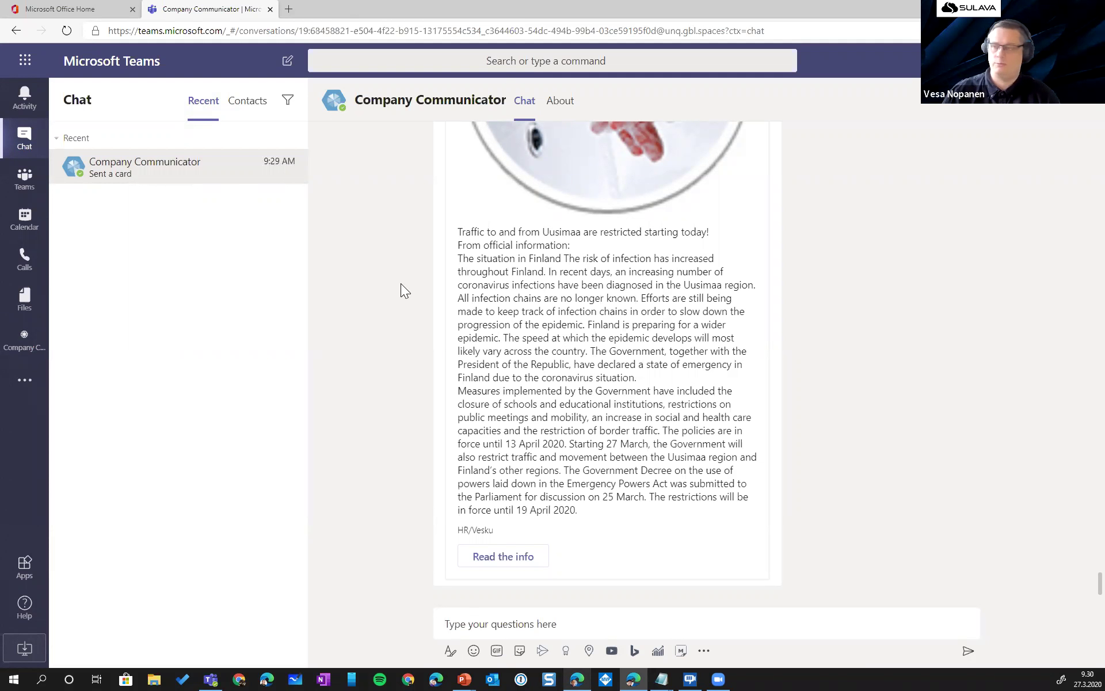
left_click(23, 184)
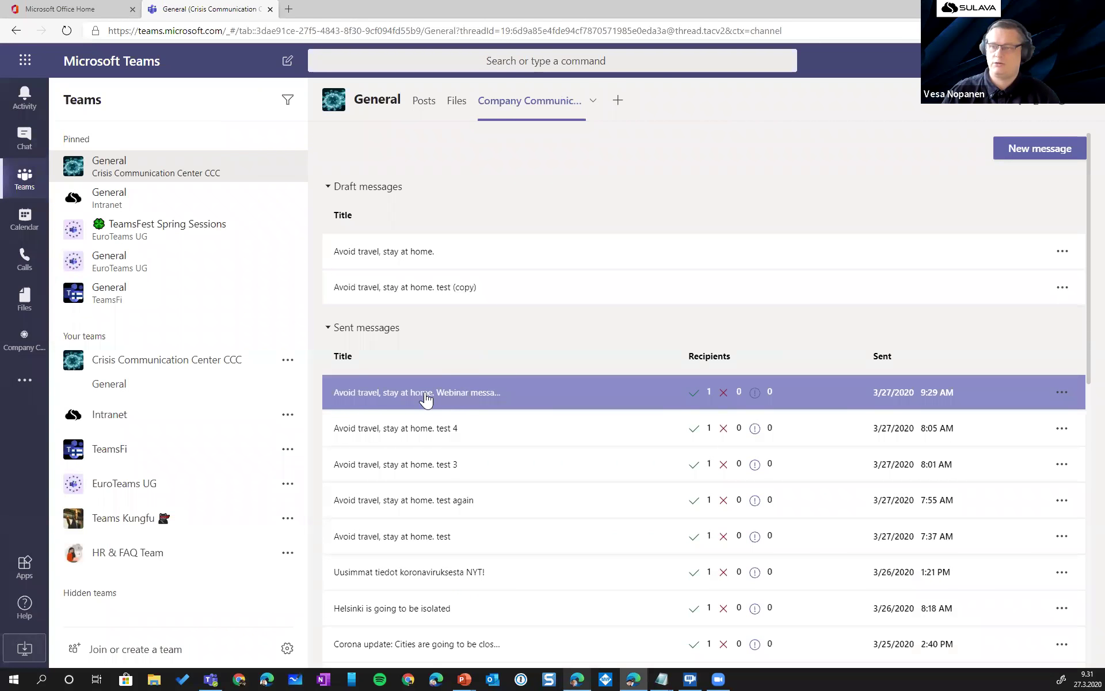
left_click(488, 398)
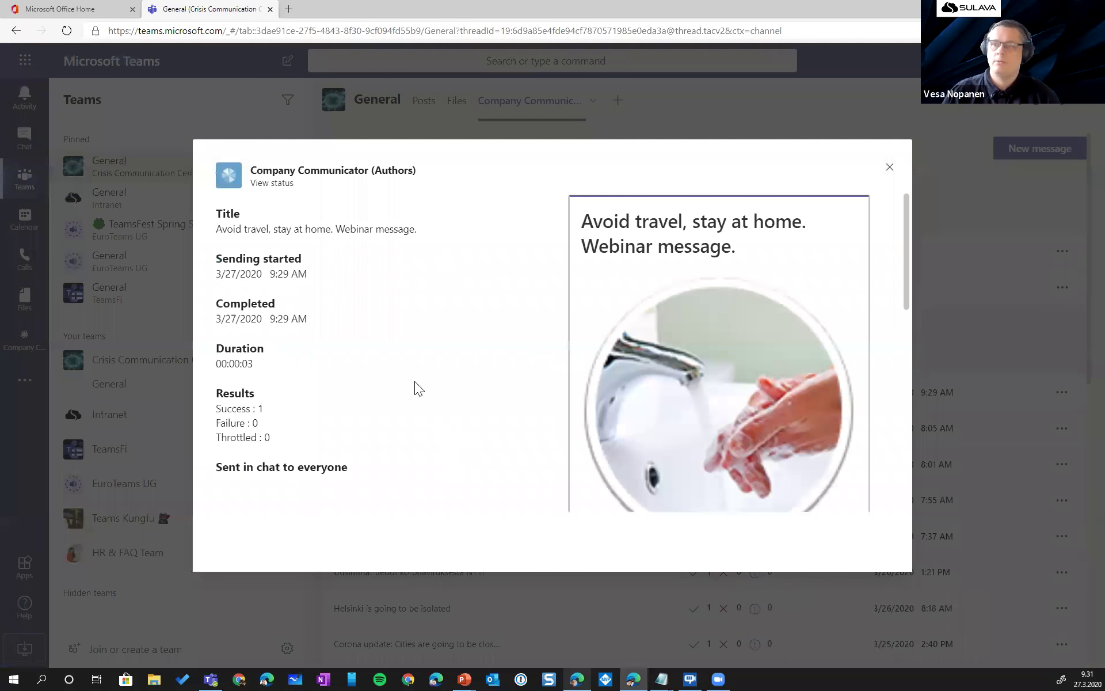
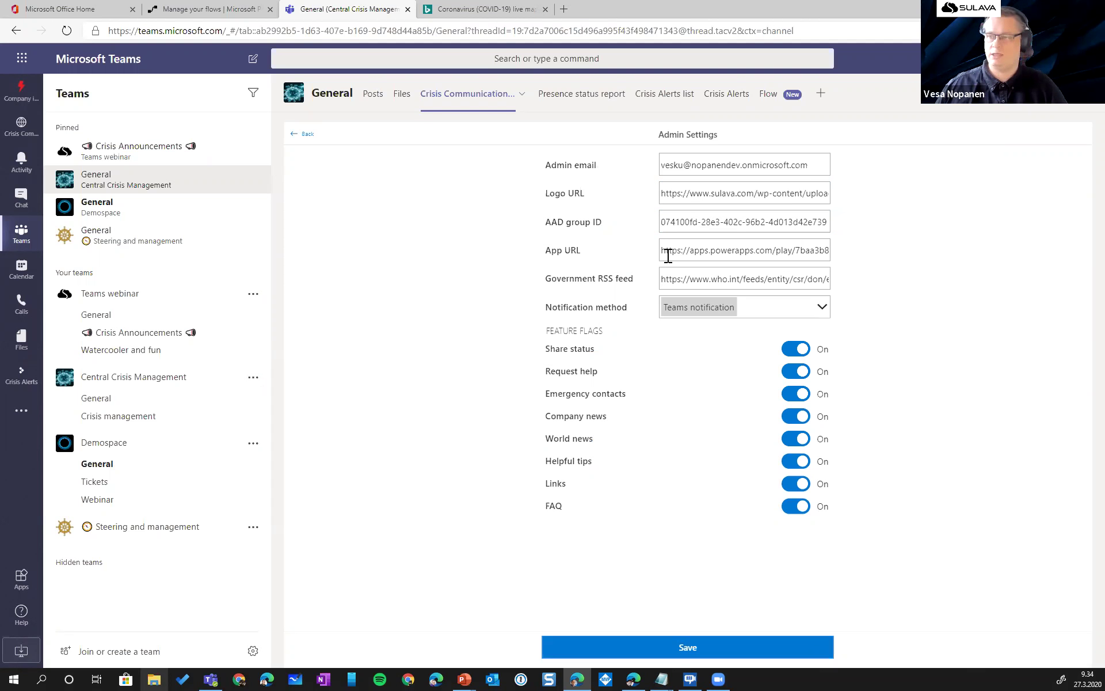
Examine the Government RSS feed and the available notification methods in the Crisis Communication admin settings
left_click_drag(730, 280, 548, 283)
left_click(547, 283)
left_click(818, 304)
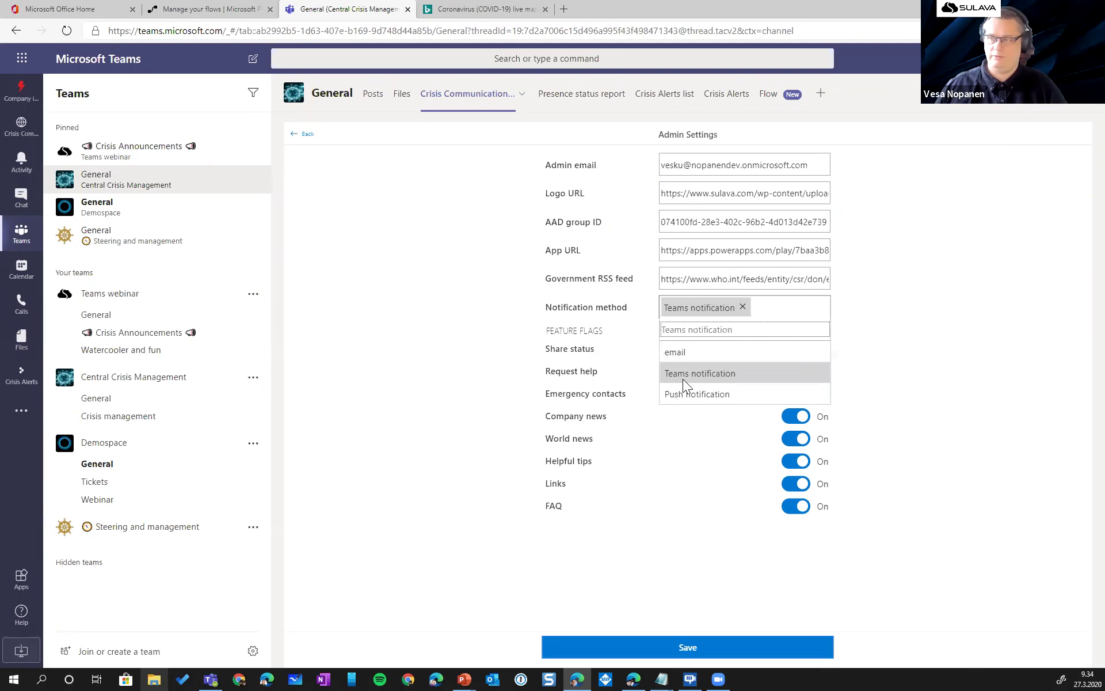
left_click(740, 350)
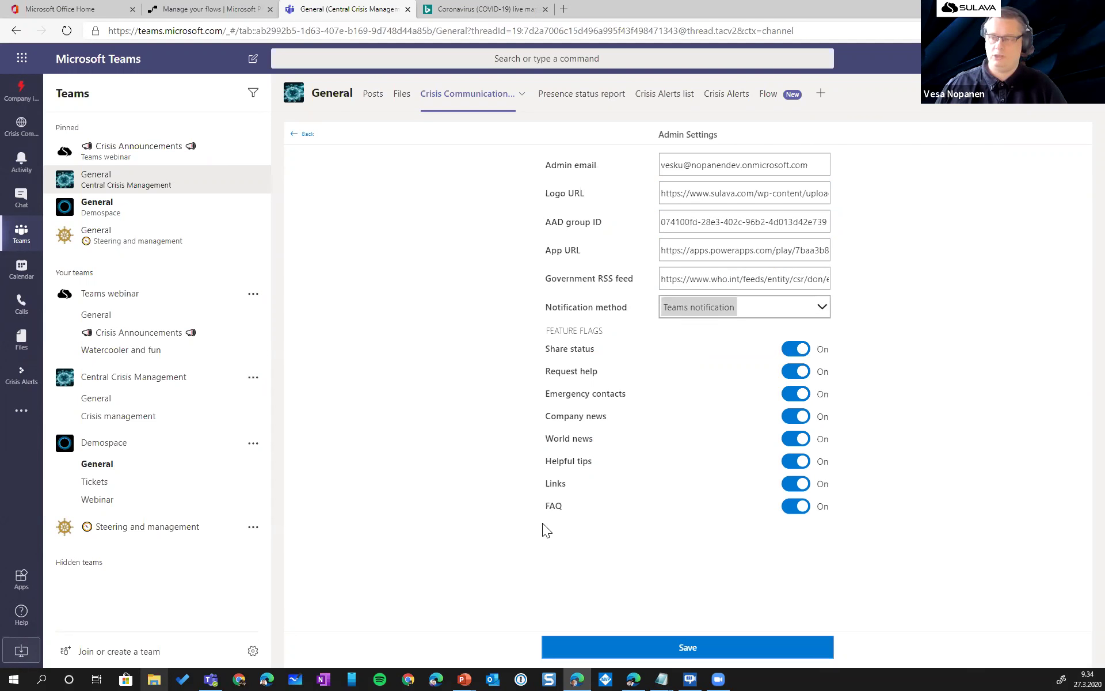
View the Company Contacts list and the blank new-contact form, and return to the Crisis Communication Admin overview
left_click(293, 136)
left_click(604, 266)
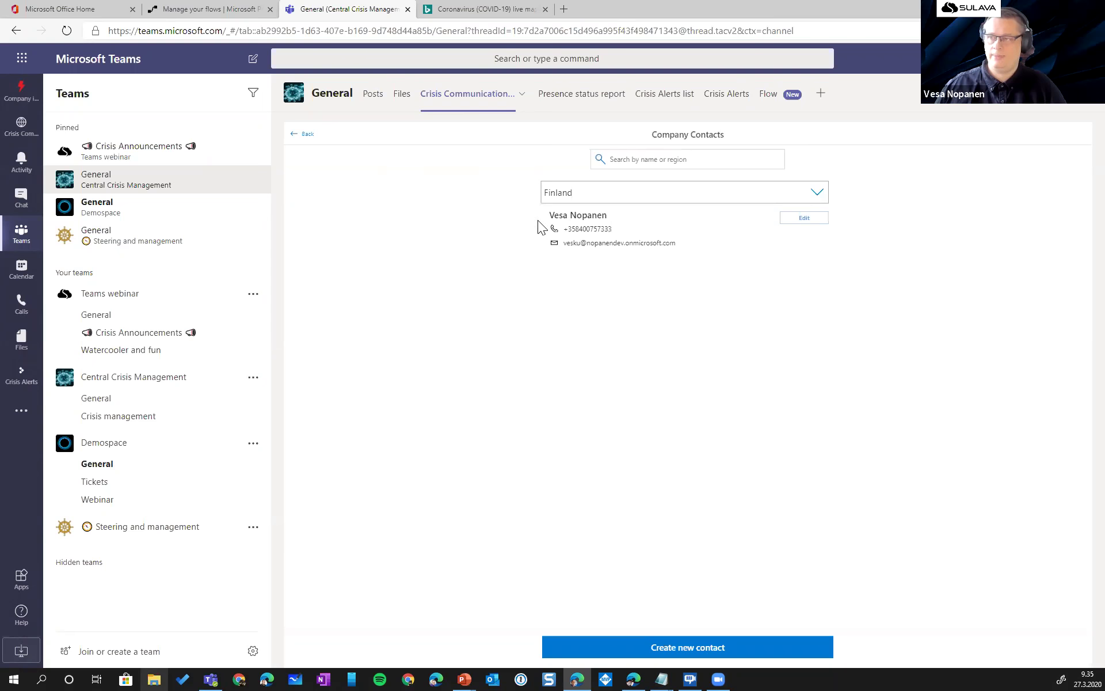
left_click(692, 644)
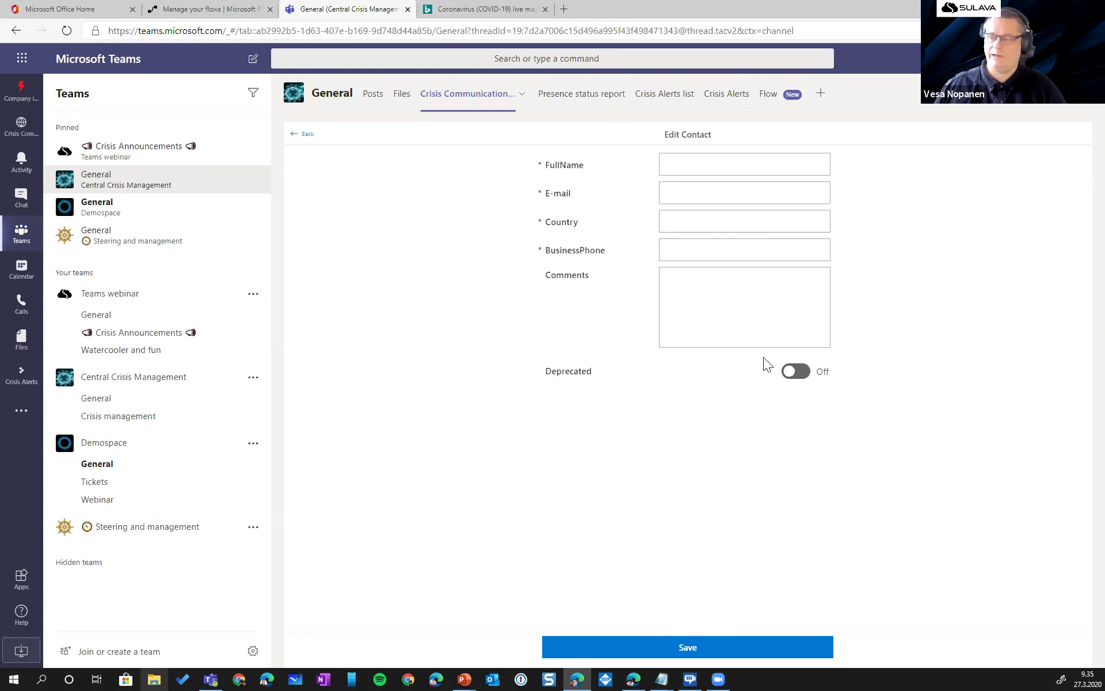
left_click(294, 139)
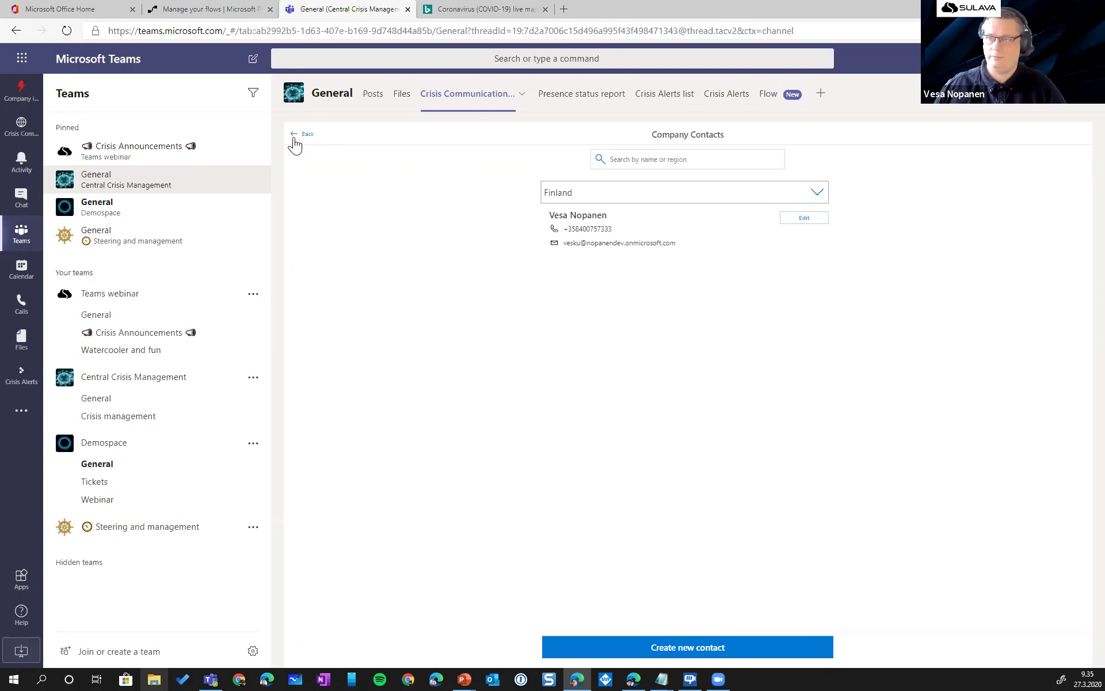
left_click(294, 140)
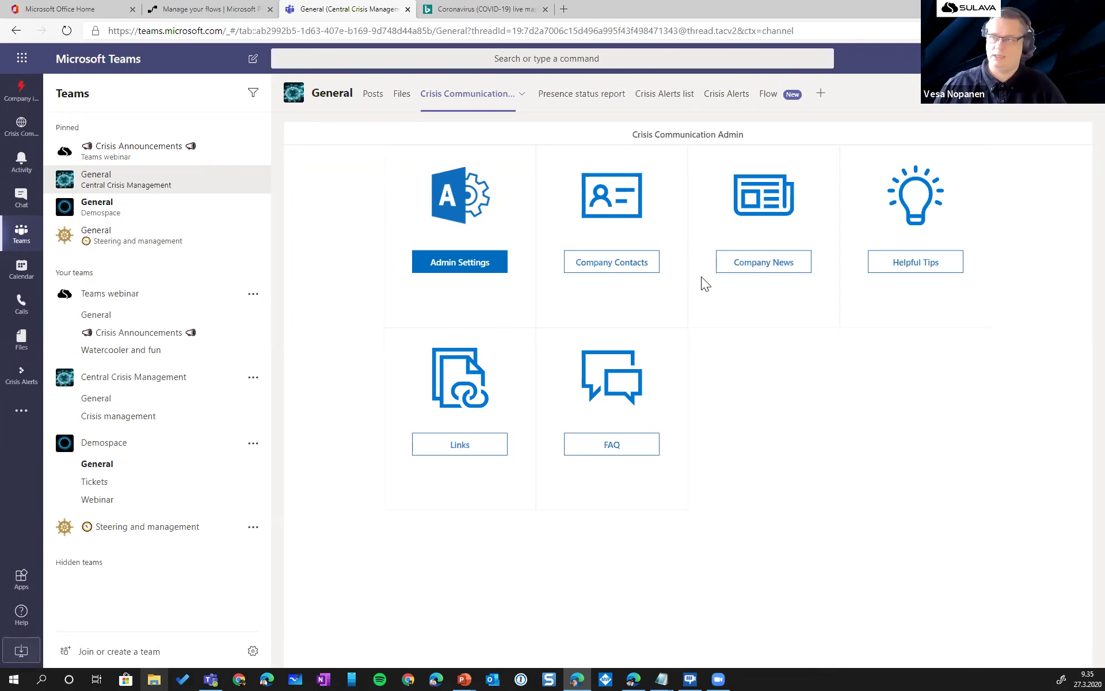
Create a new Company News post titled "Avoid traveling, work from home."
left_click(740, 265)
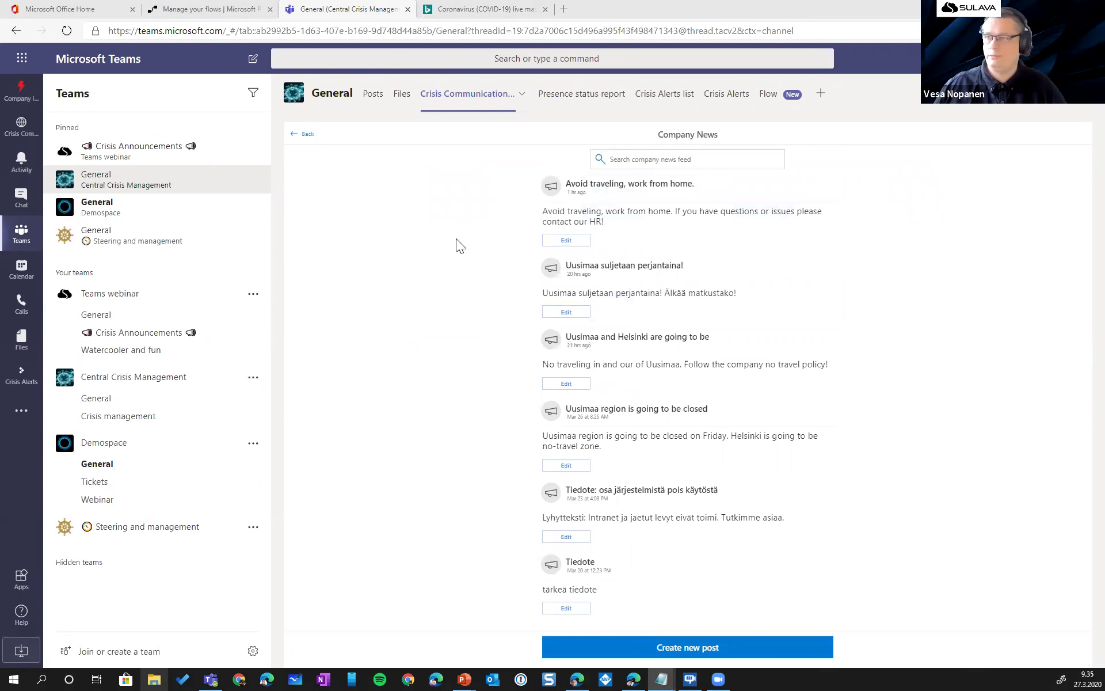
left_click(688, 651)
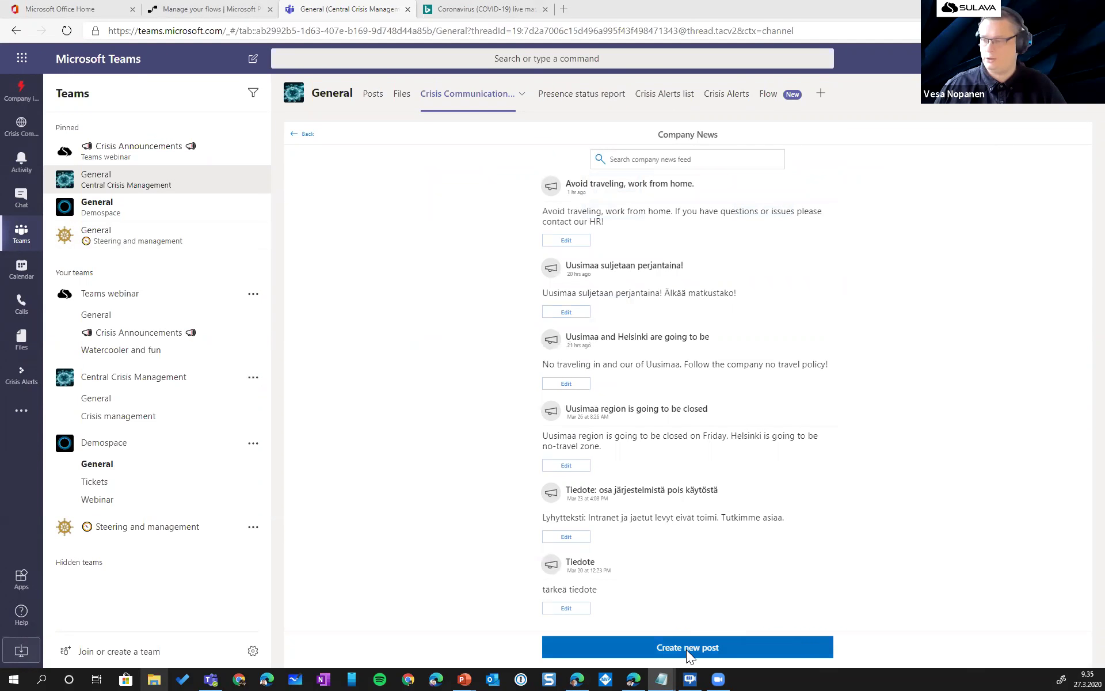
left_click(687, 650)
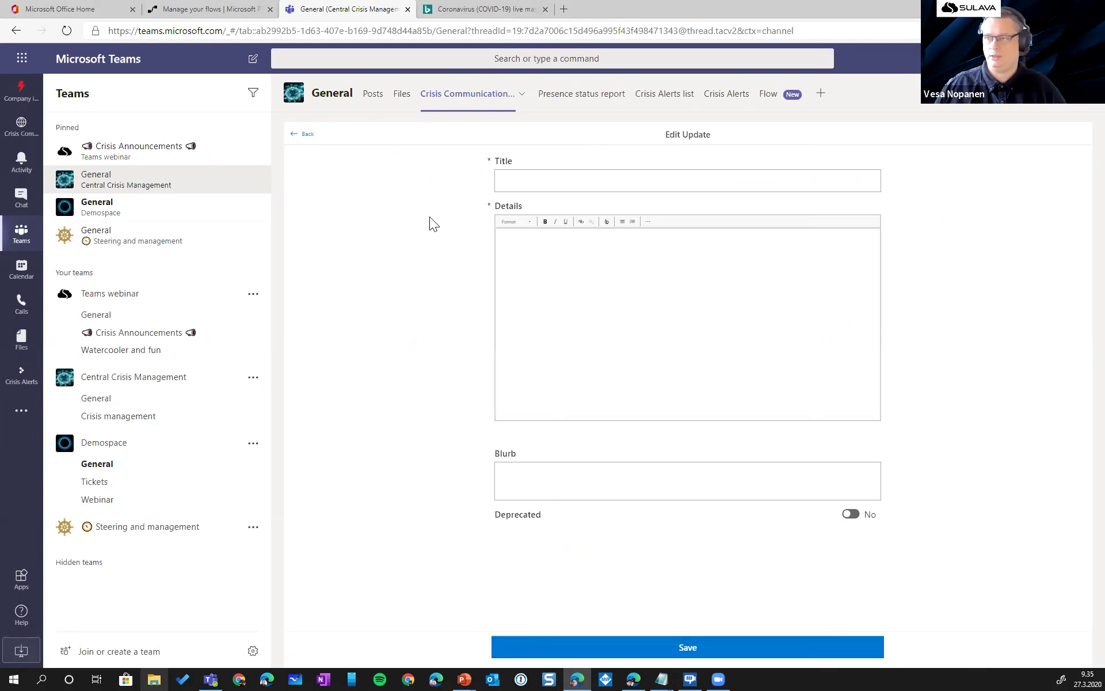
left_click(507, 182)
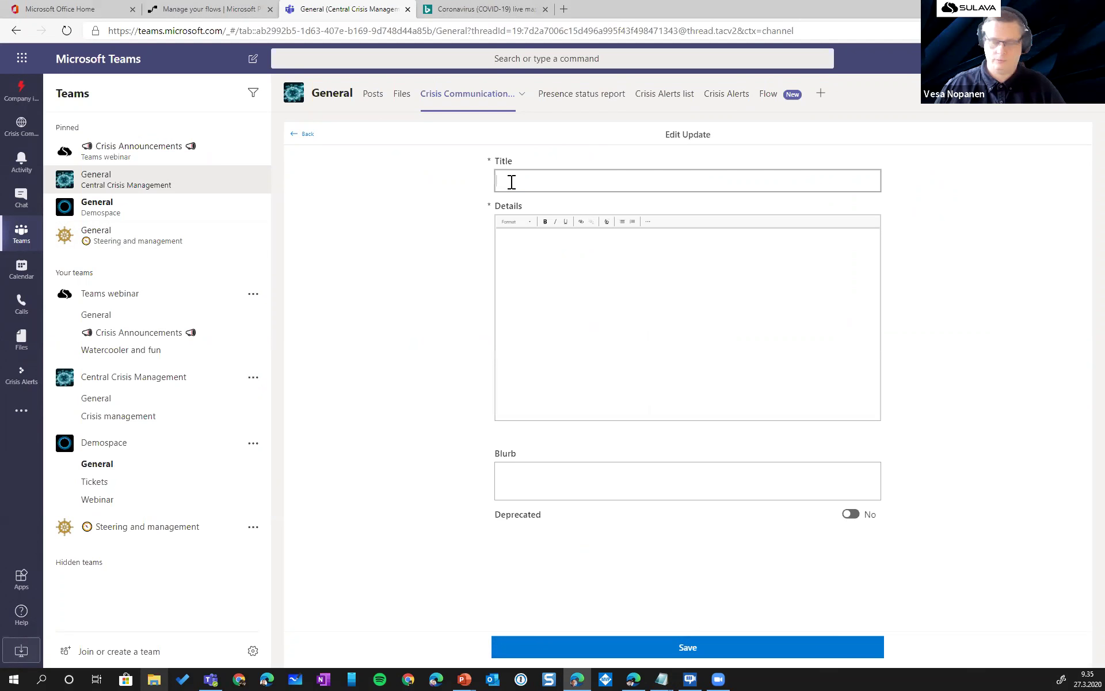
type("Avoid traveling, work from home.")
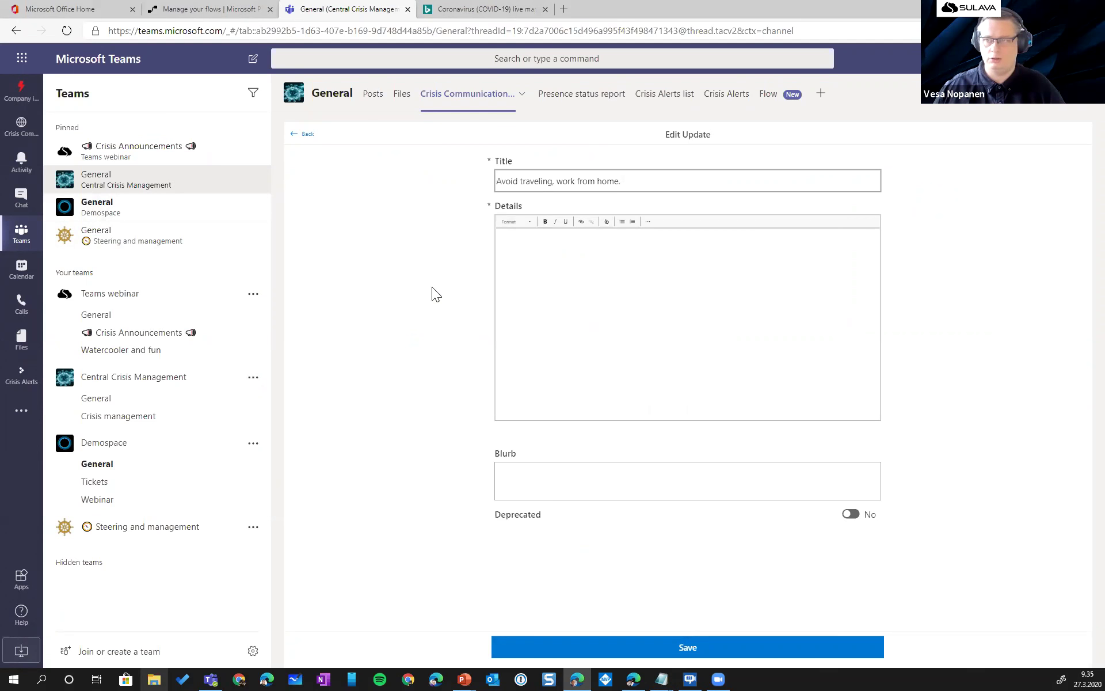
Set the post's blurb to "Avoid traveling, work from home. If you have questions or issues please contact our HR!"
key("ctrl+plus")
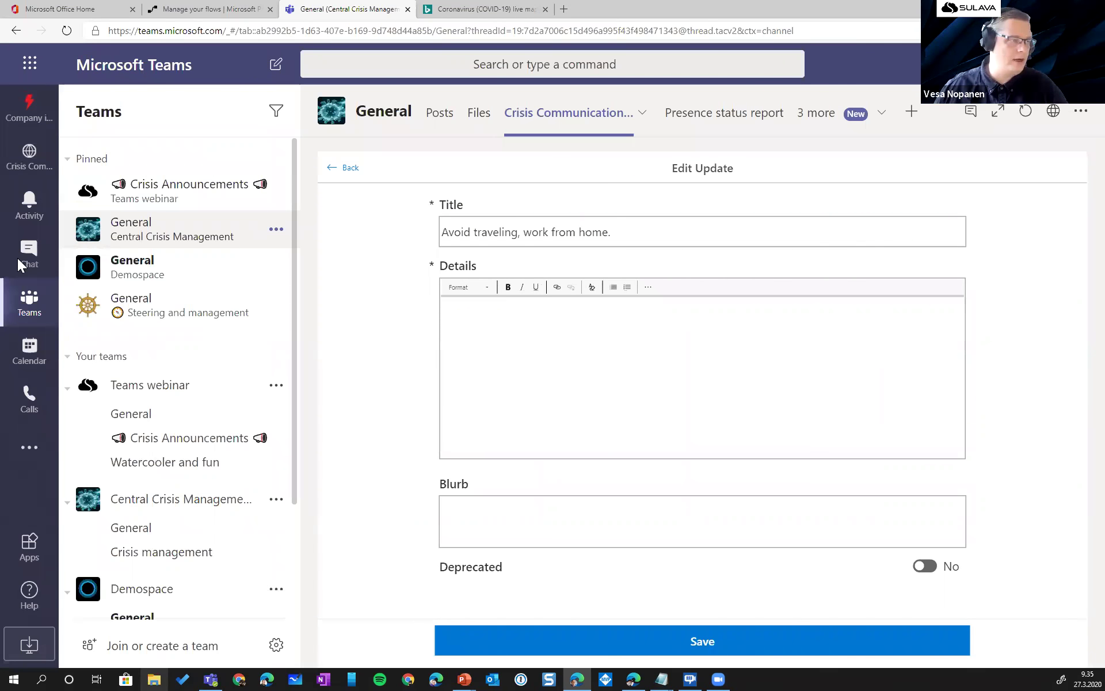
left_click(661, 680)
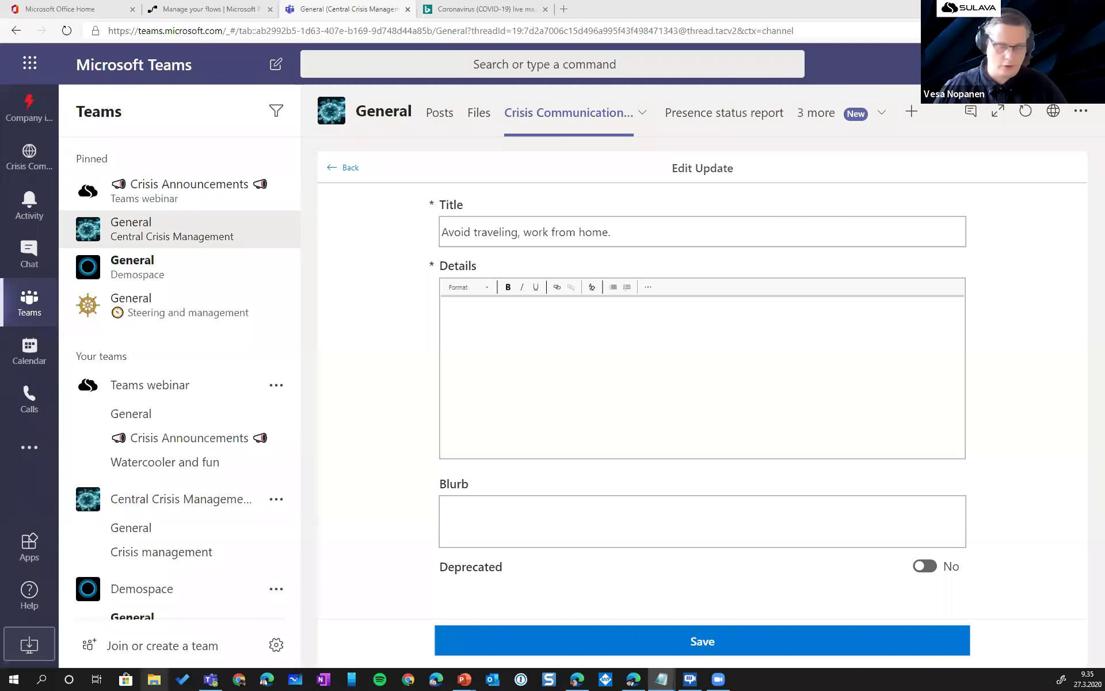
left_click(513, 516)
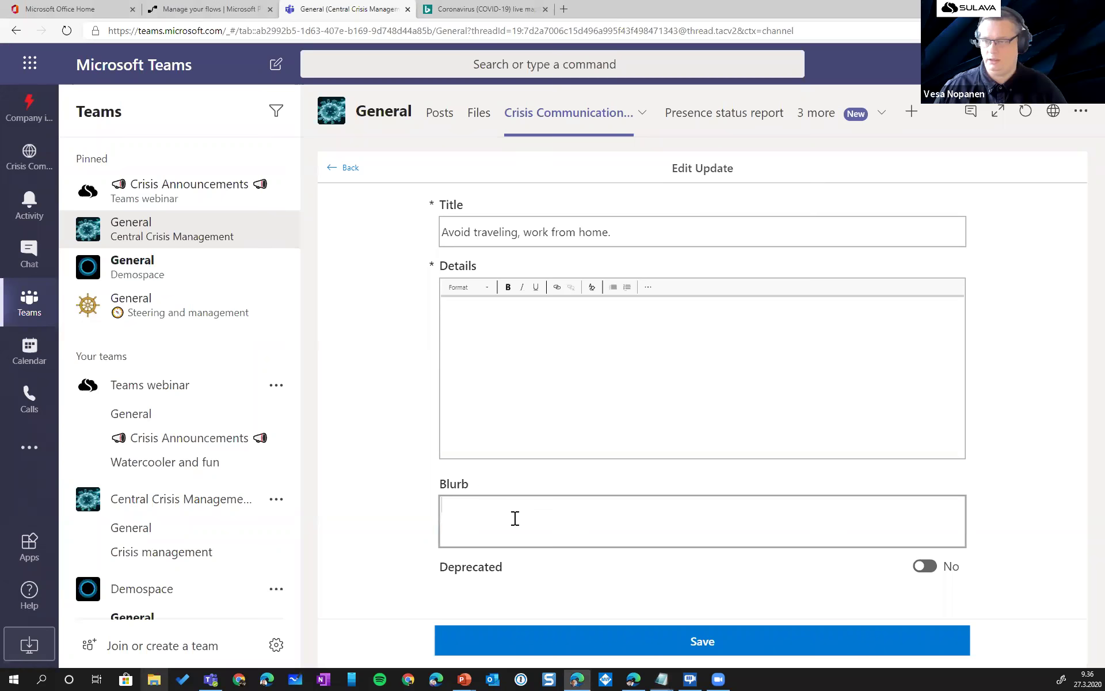
type("Avoid traveling, work from home. If you have questions or issues please contact our HR!")
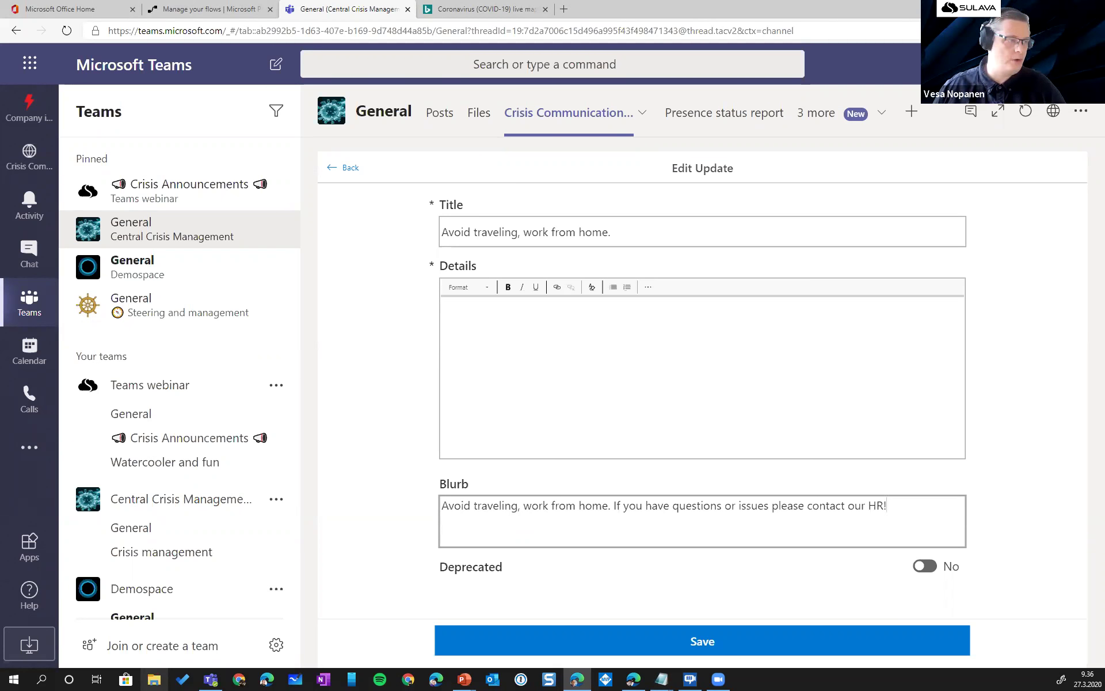
Paste the prepared text about the Uusimaa restrictions and the situation in Finland into the post's details
key("alt+Tab")
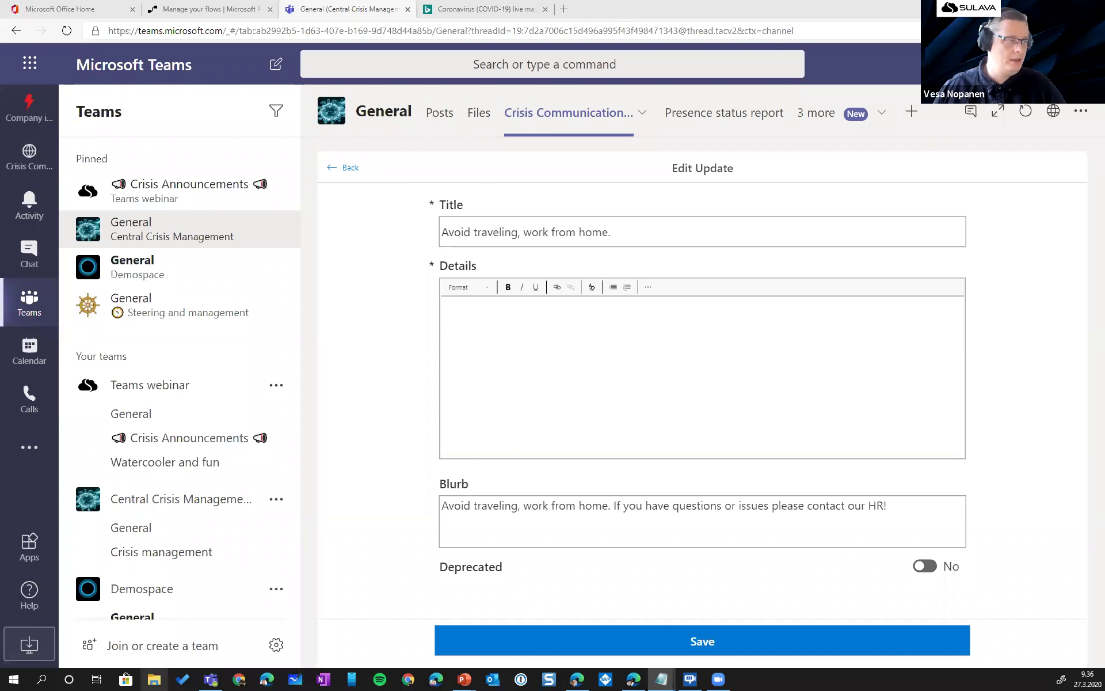
left_click(512, 347)
key("ctrl+v")
scroll(543, 357, "up", 5)
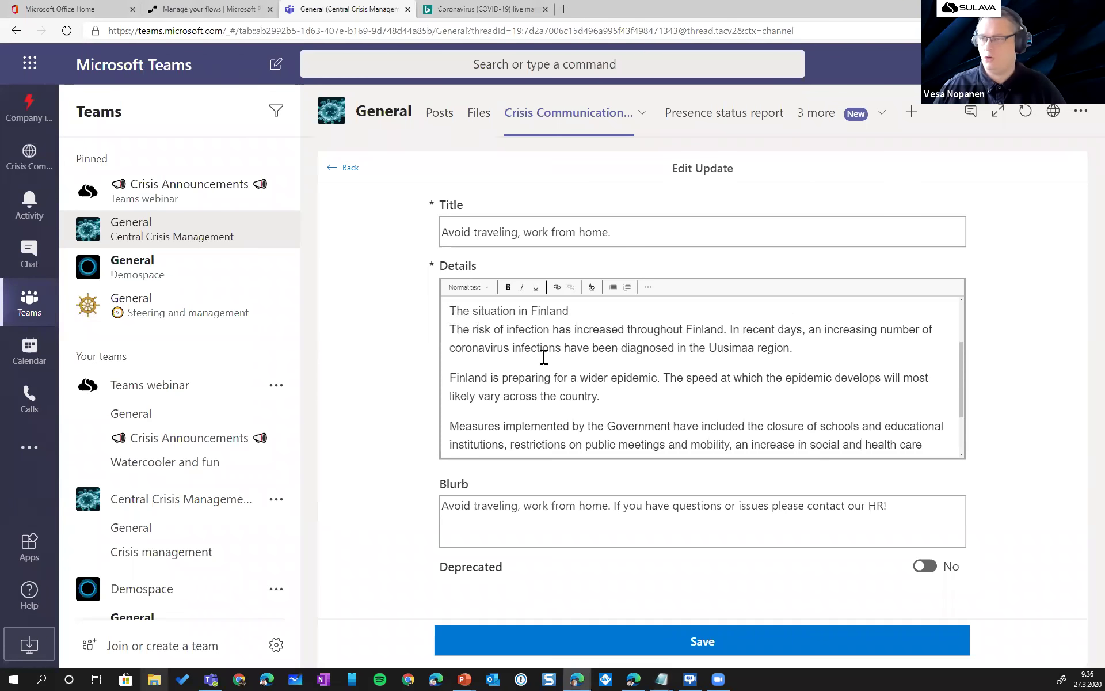
left_click_drag(905, 316, 621, 320)
key("Delete")
key("shift+Down")
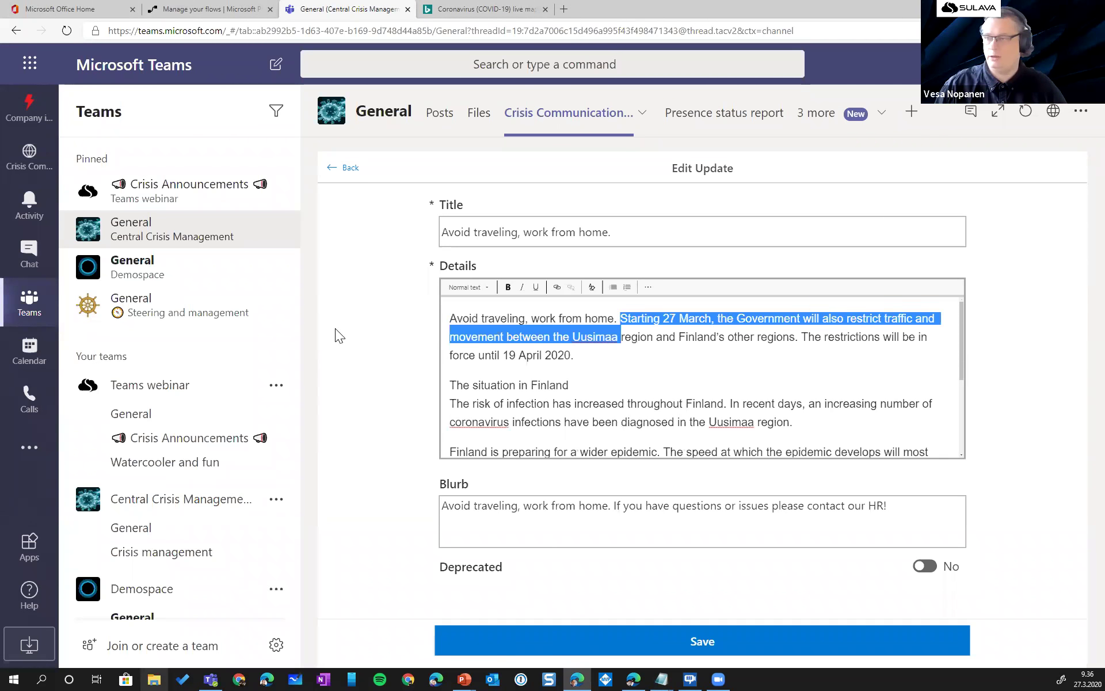
left_click(491, 346)
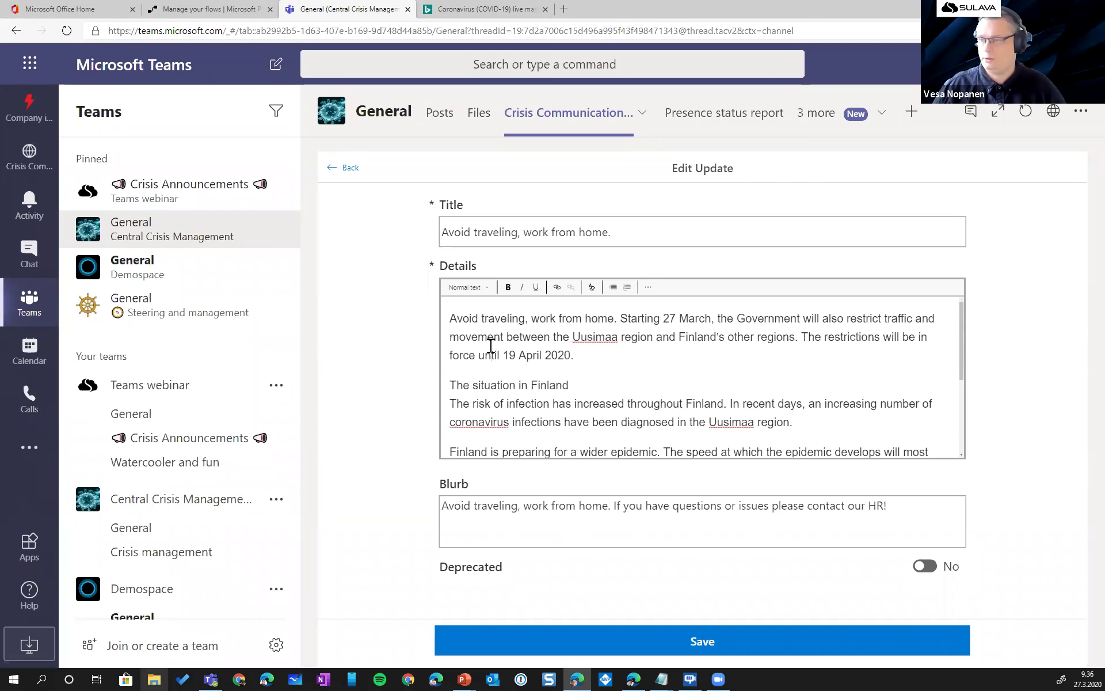
key("ctrl+z")
Delete the opening sentence "Avoid traveling, work from home." from the details and make the HR contact line bold
left_click_drag(617, 318, 433, 332)
key("Delete")
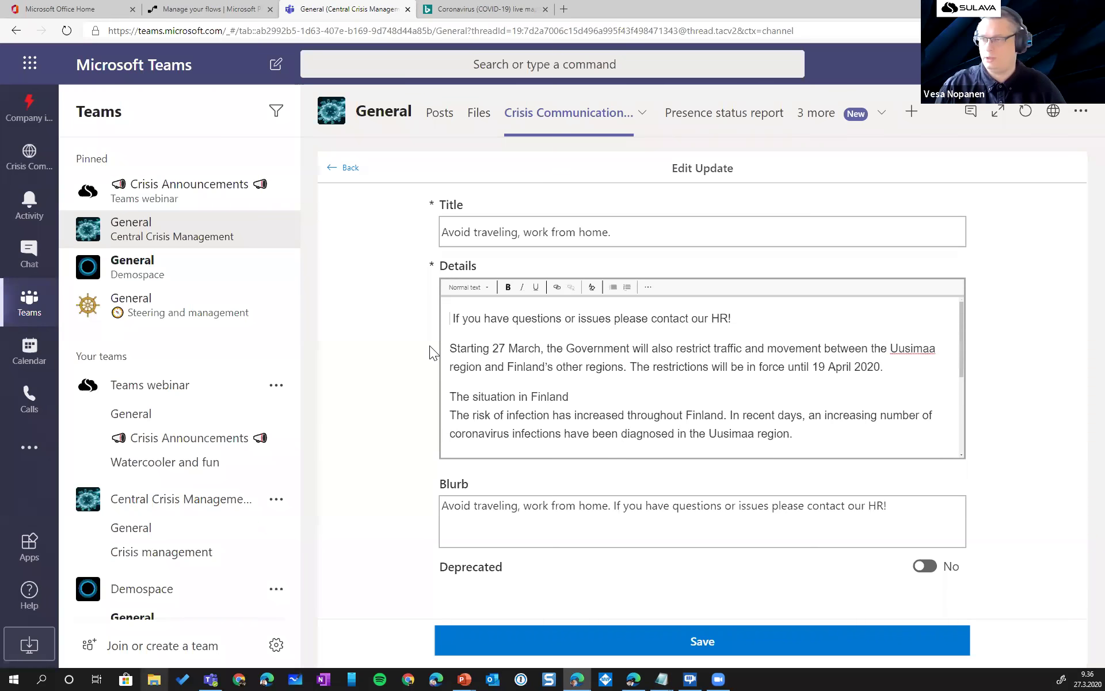
key("Delete")
key("shift+End")
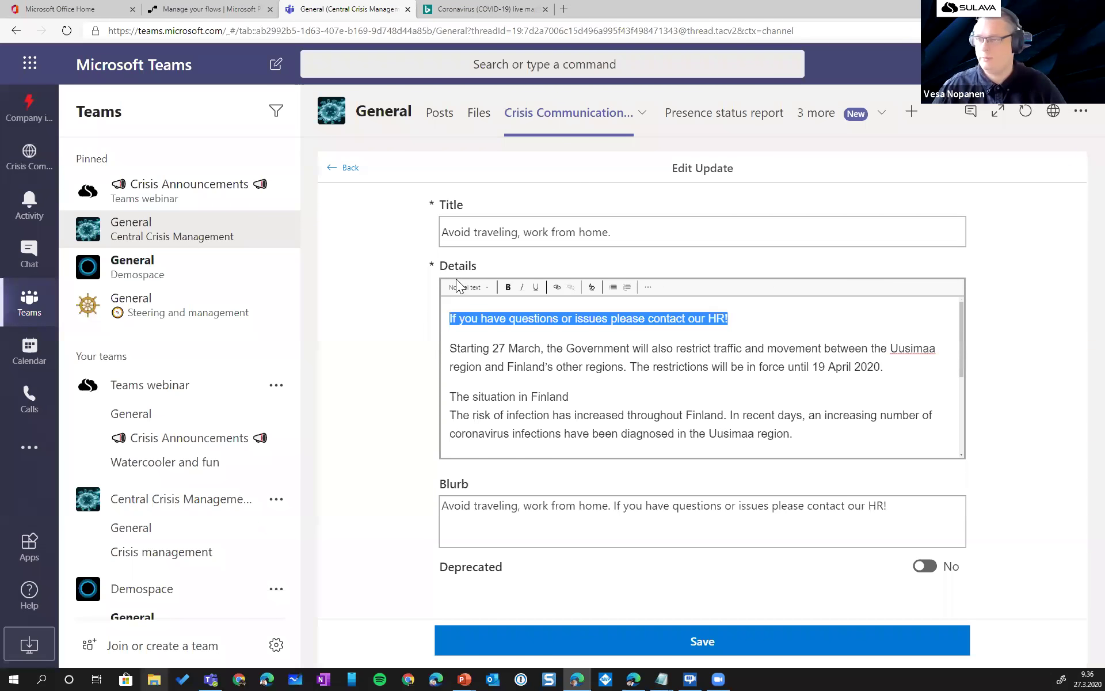
left_click(507, 286)
Format "The situation in Finland" in the details as Heading 2 and start a new paragraph after it
left_click_drag(569, 396, 442, 397)
left_click(484, 287)
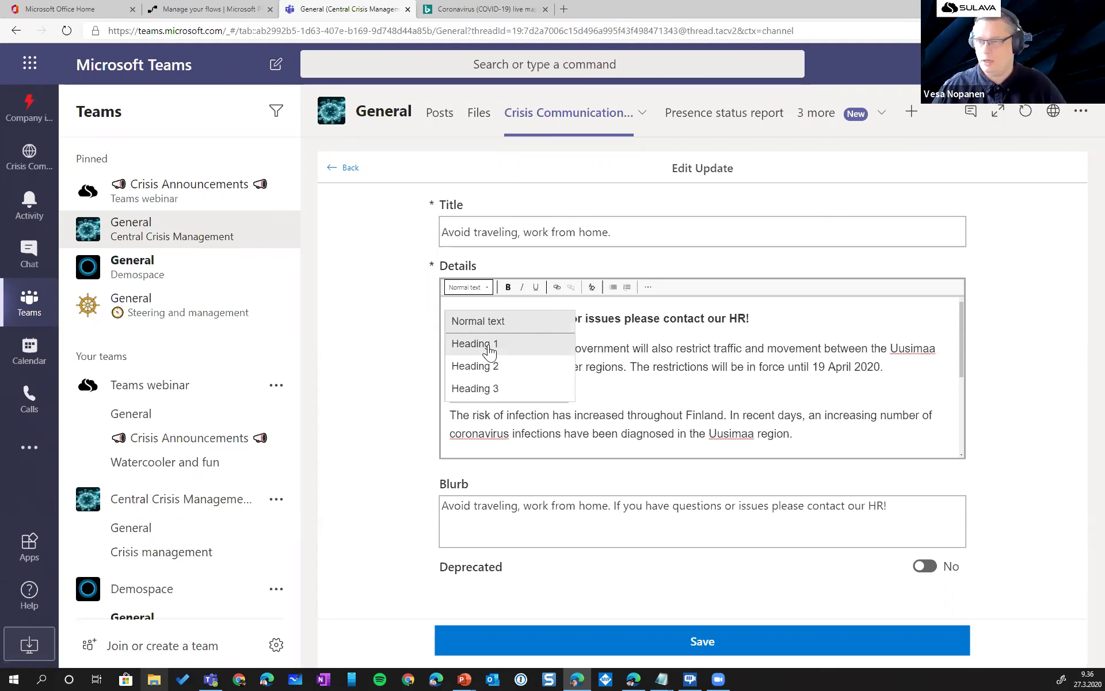
left_click(489, 351)
left_click(487, 287)
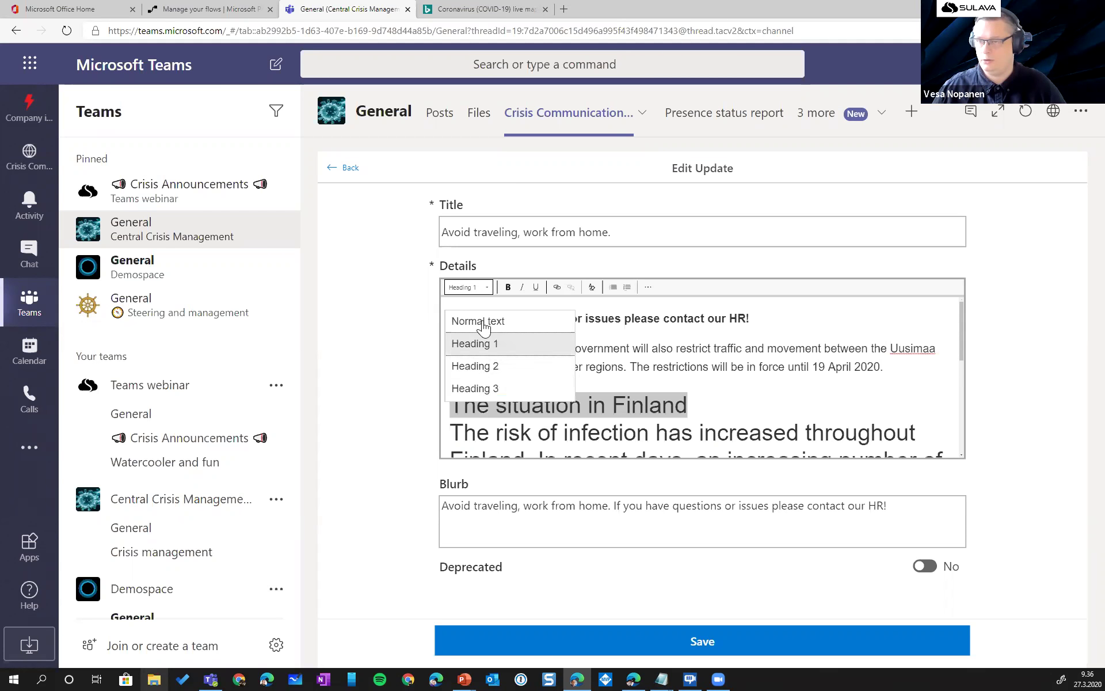
left_click(480, 367)
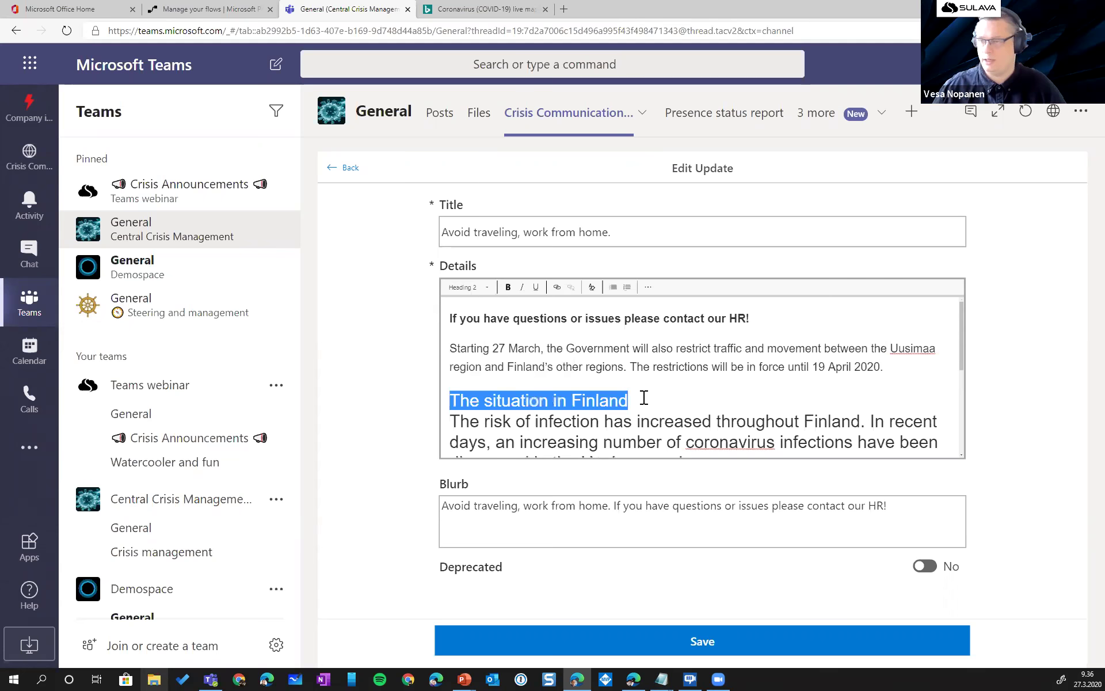
left_click(647, 401)
key("Return")
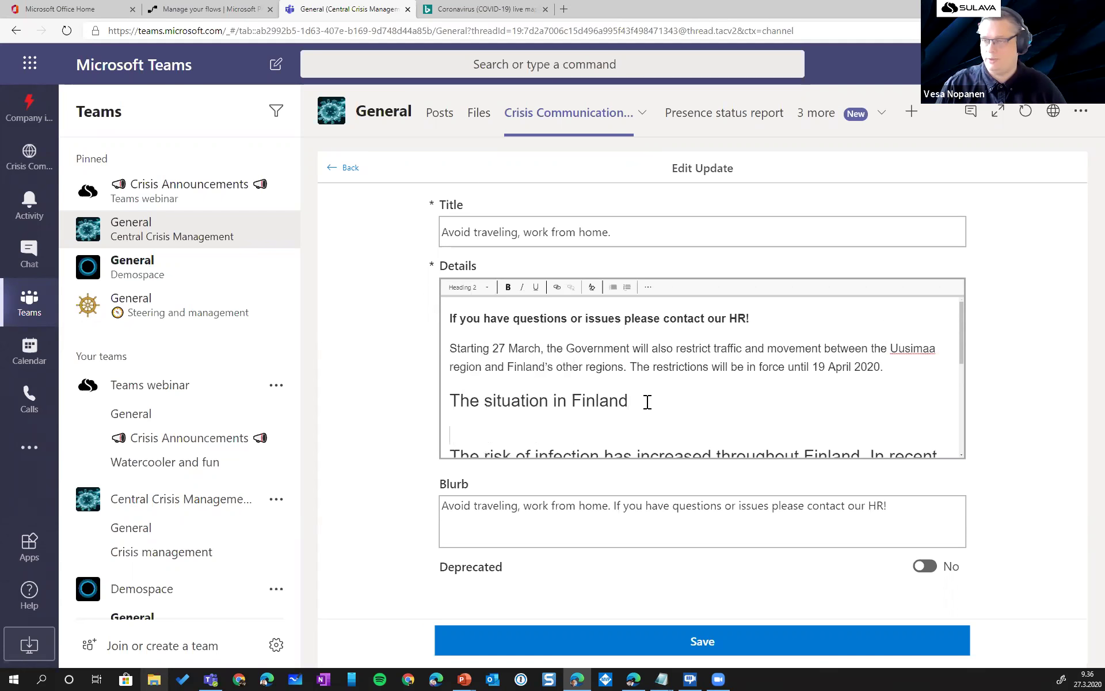
Set the infection risk paragraph below the heading back to Normal text
key("shift+Down")
key("shift+Down")
key("shift+Down")
key("shift+Down")
key("shift+Down")
key("shift+Down")
key("shift+Up")
key("shift+Up")
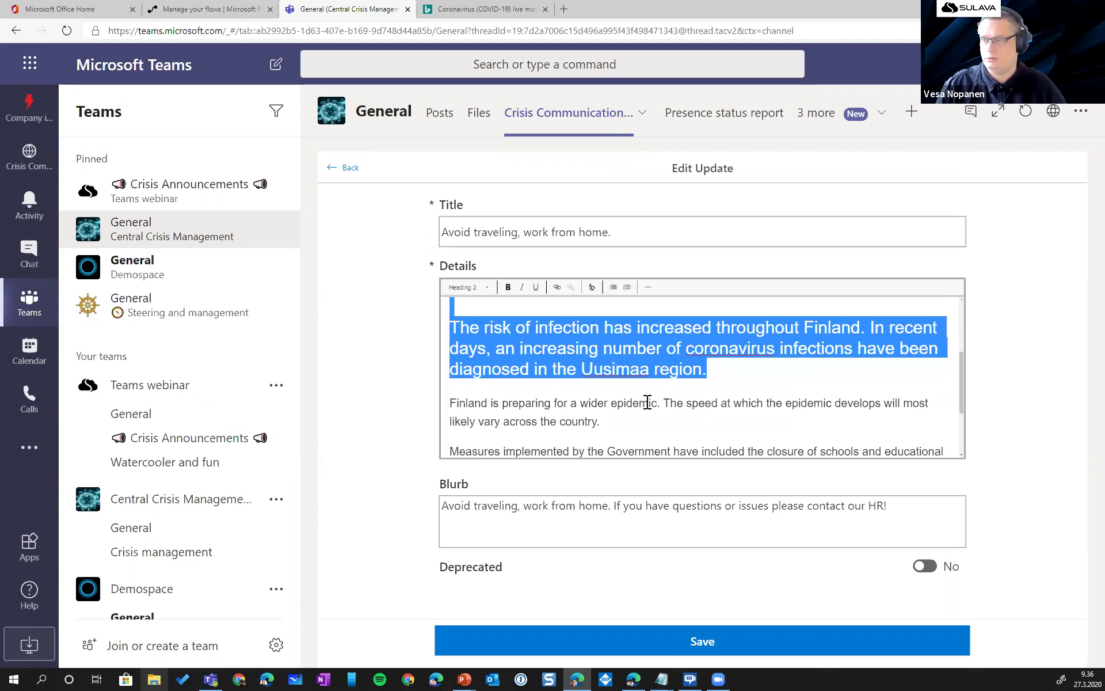
left_click(467, 287)
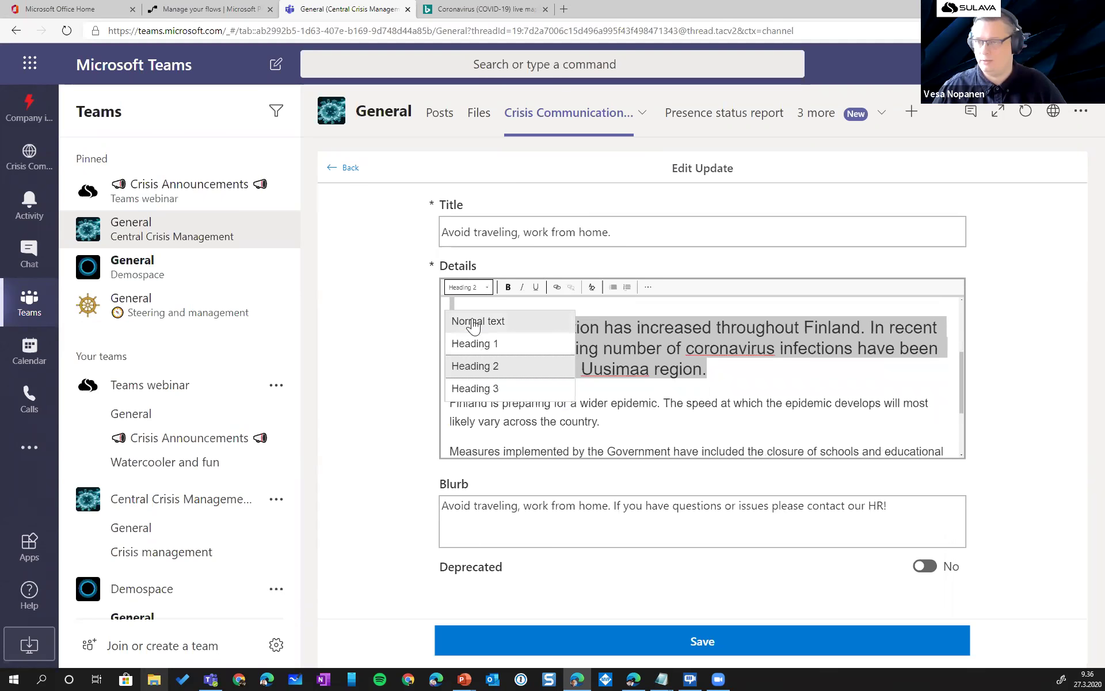
left_click(472, 321)
left_click(529, 357)
Turn the thl.fi address at the end of the details into an https hyperlink to the same address and save the news post
scroll(523, 359, "down", 3)
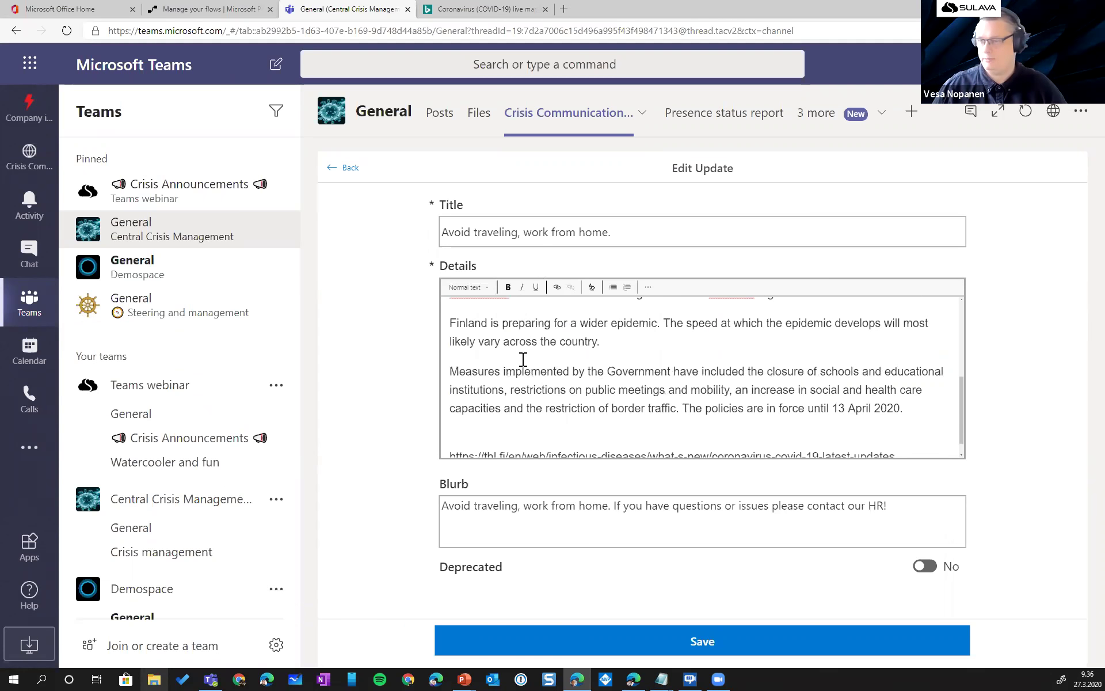
left_click_drag(895, 437, 616, 439)
left_click_drag(546, 478, 448, 476)
key("ctrl+c")
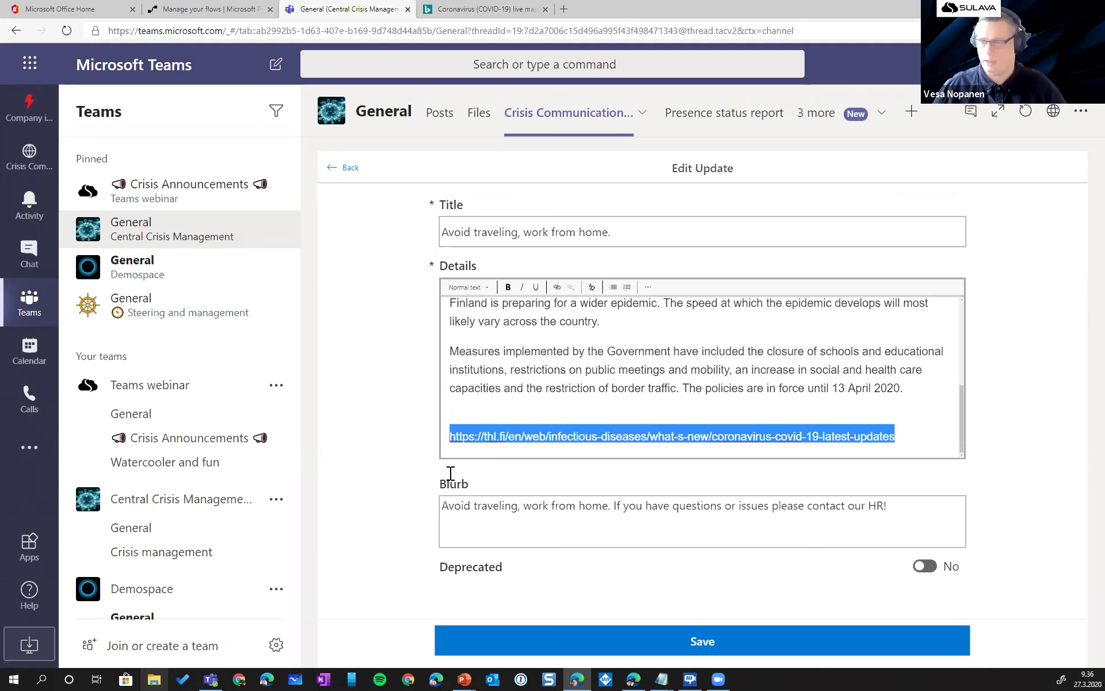
left_click(557, 286)
left_click(696, 449)
key("ctrl+v")
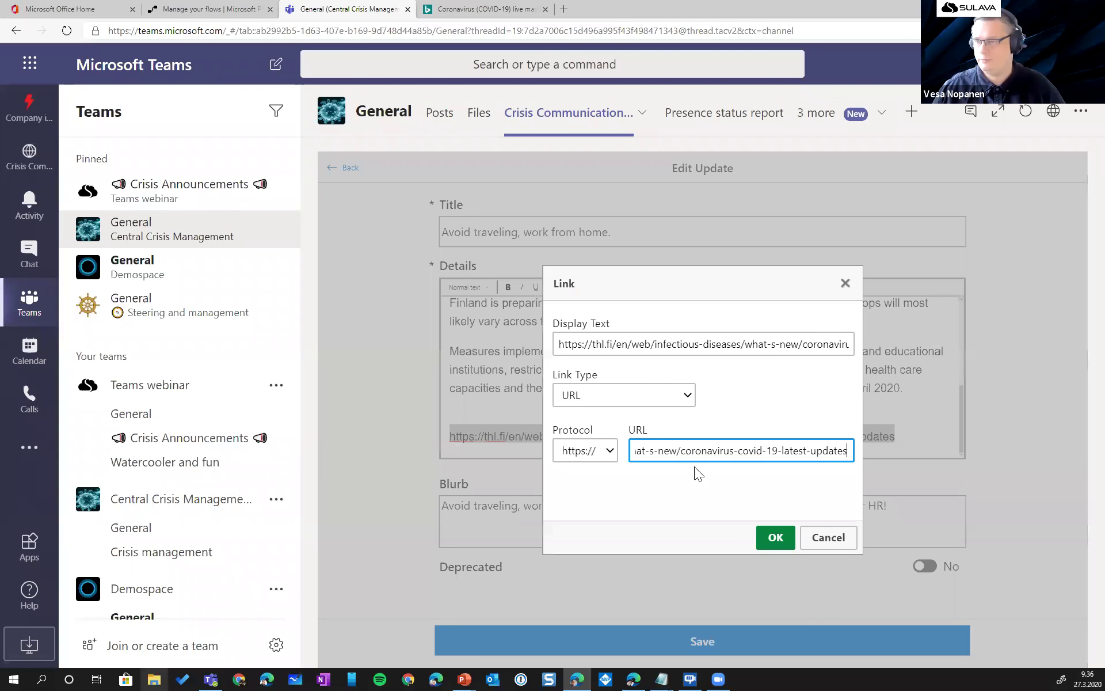
left_click_drag(662, 452, 458, 471)
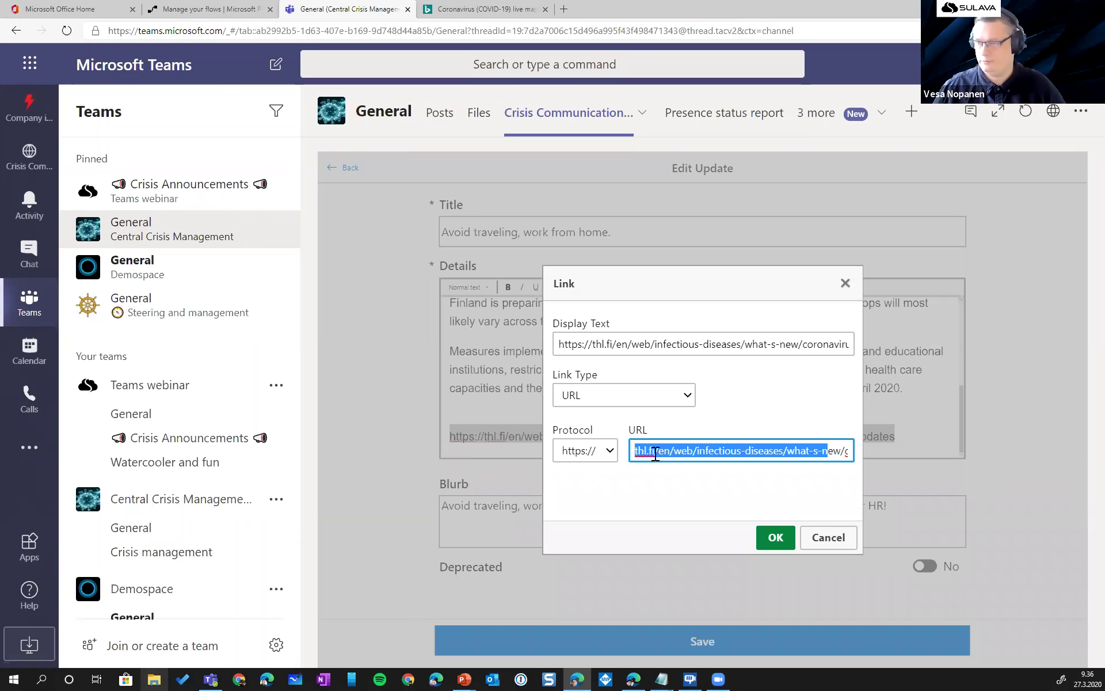
left_click(775, 541)
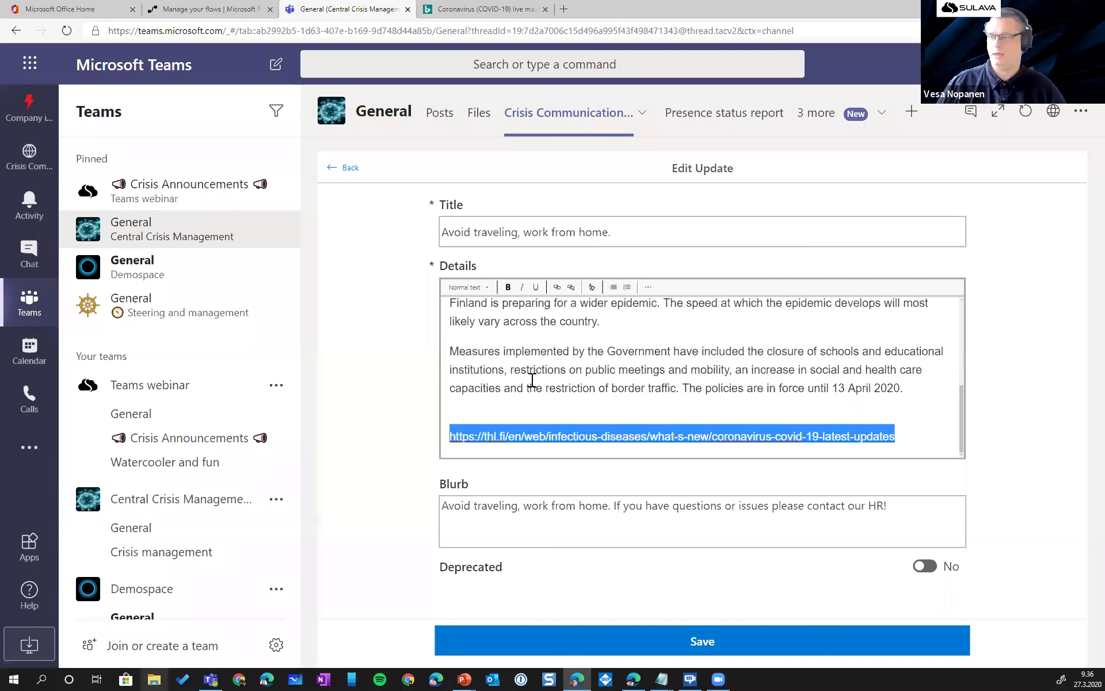
left_click(693, 641)
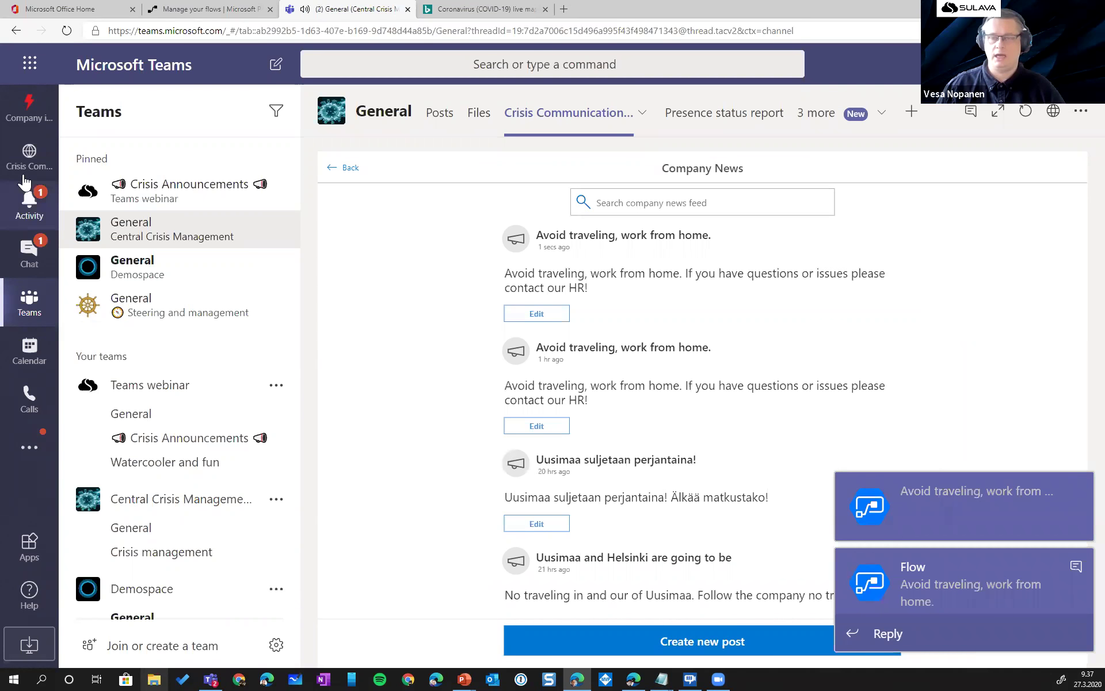
Open the full "Avoid traveling, work from home." post from its Flow activity notification, check its formatting and return to Teams
left_click(30, 218)
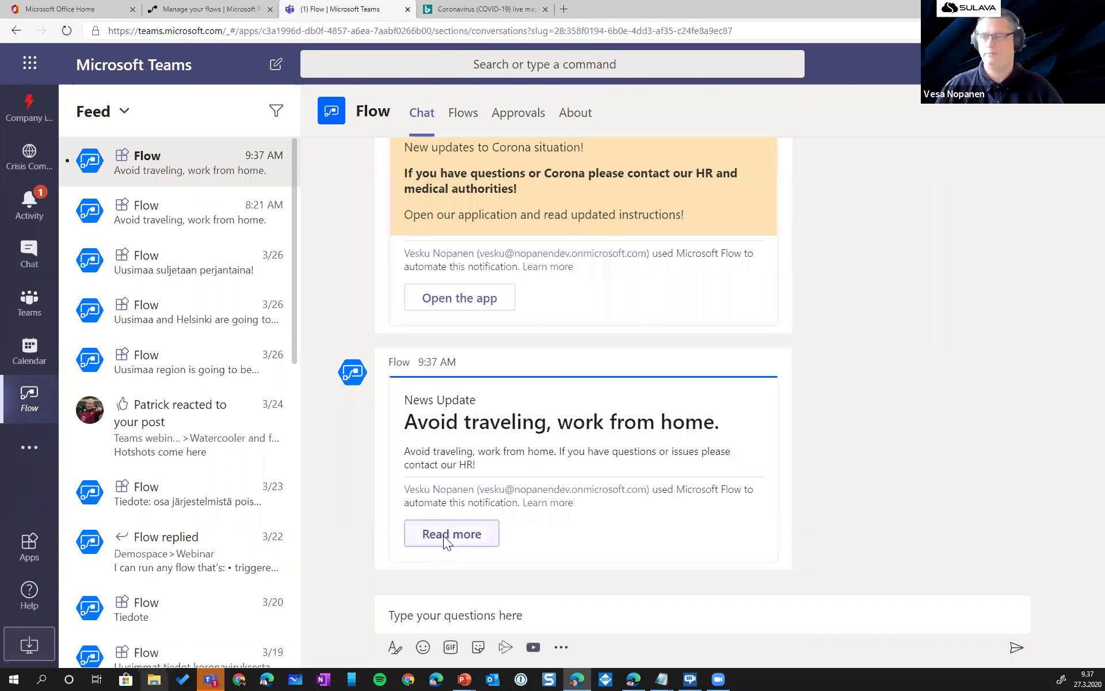
left_click(443, 535)
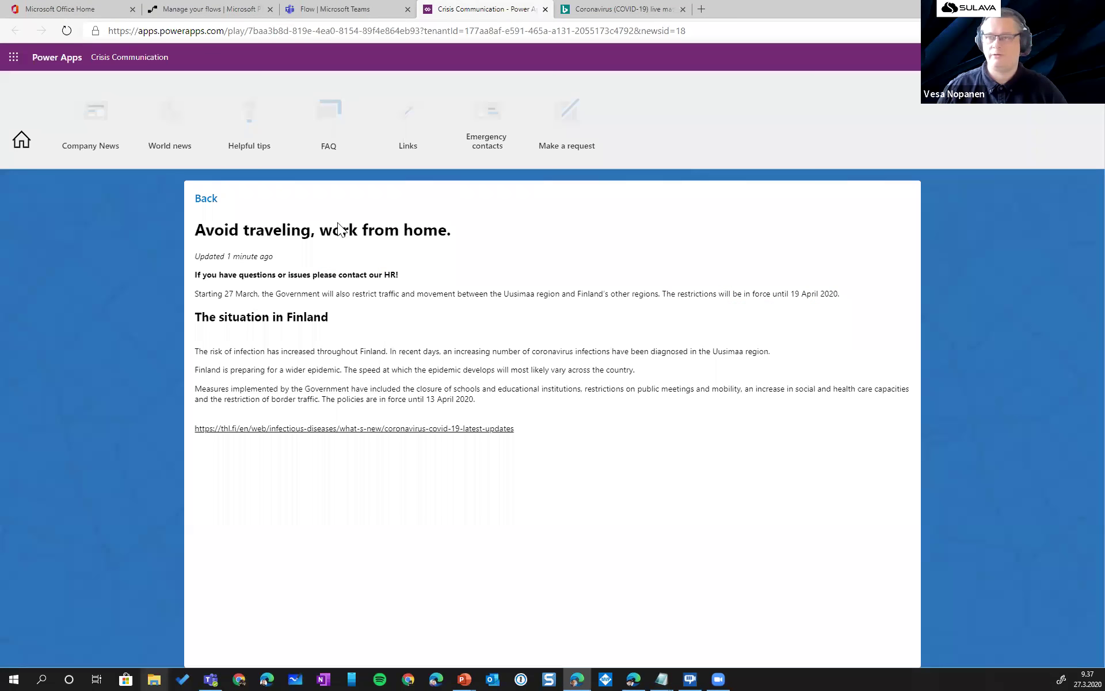
left_click(326, 10)
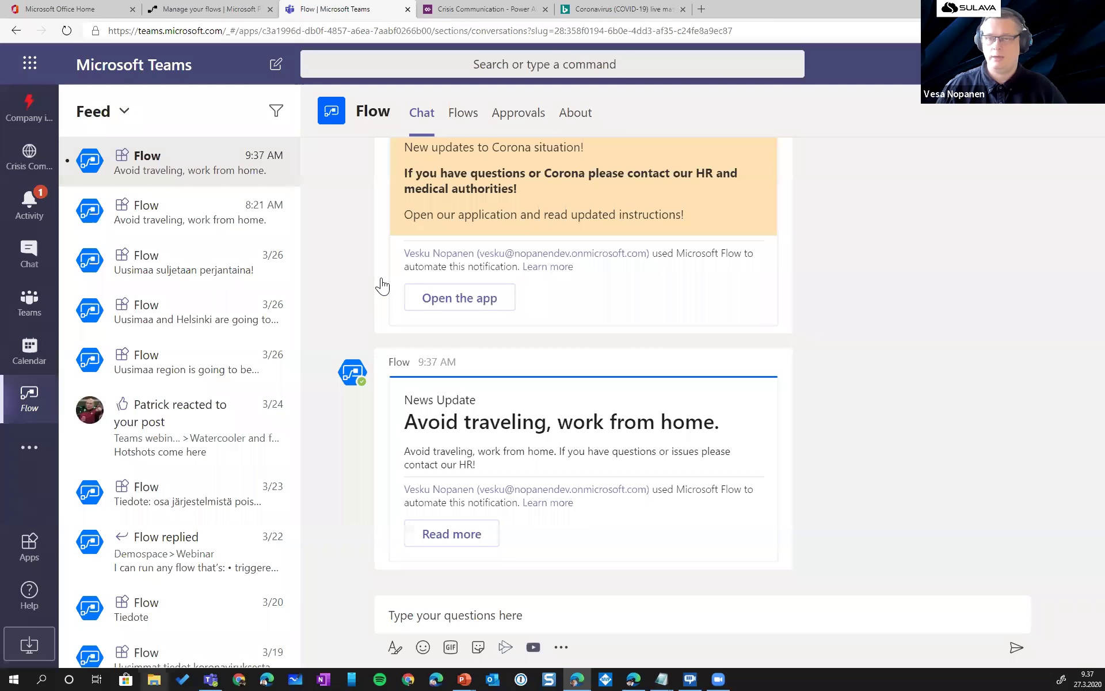
View the "Avoid traveling, work from home." post under Company News in the Crisis Communication app, with the page zoomed out
left_click(32, 165)
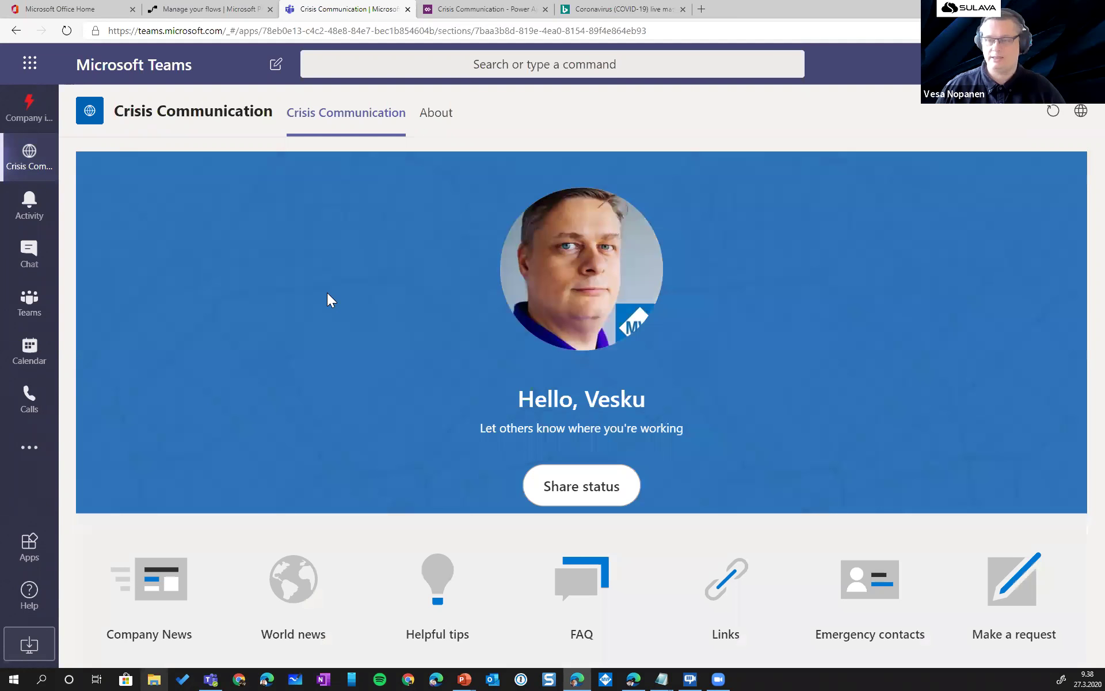
left_click(159, 588)
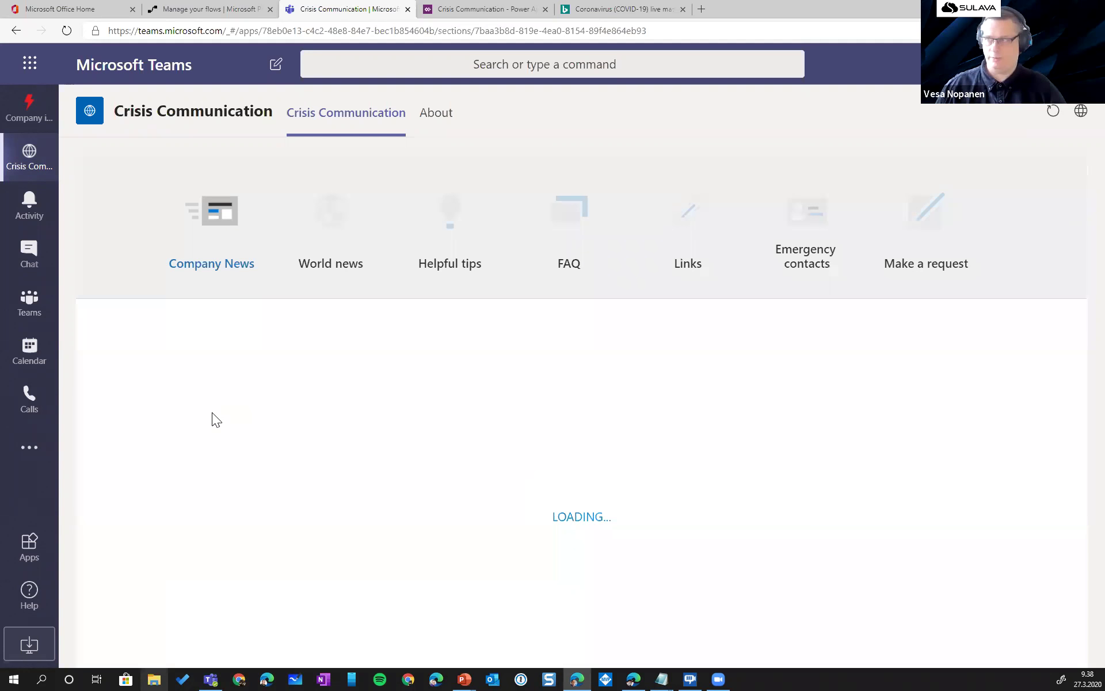
key("ctrl+minus")
key("ctrl+minus")
key("ctrl+minus")
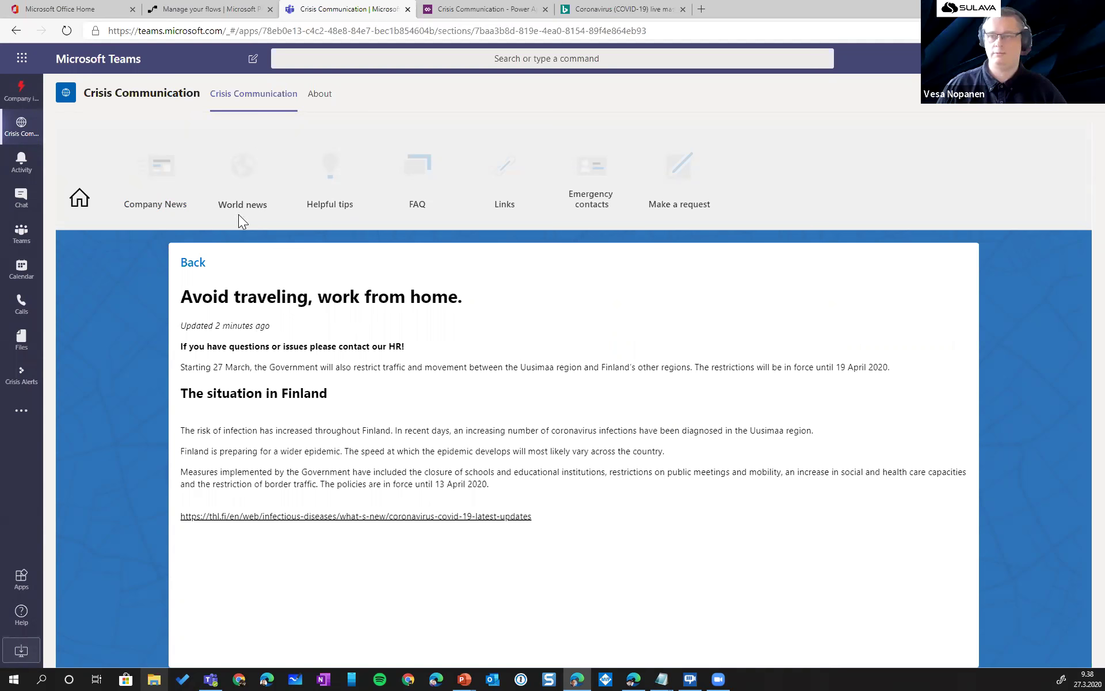
Review the World news, Helpful tips, FAQ and Emergency contacts sections, expanding the answer to "What if I have a Corona?"
left_click(254, 203)
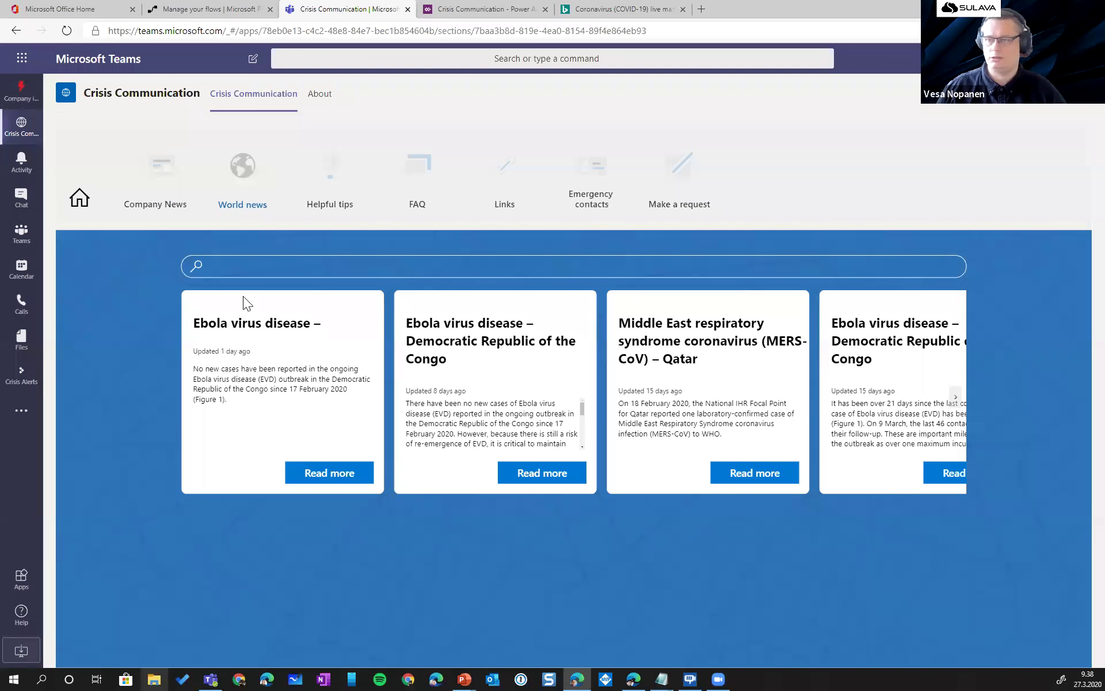
left_click(331, 165)
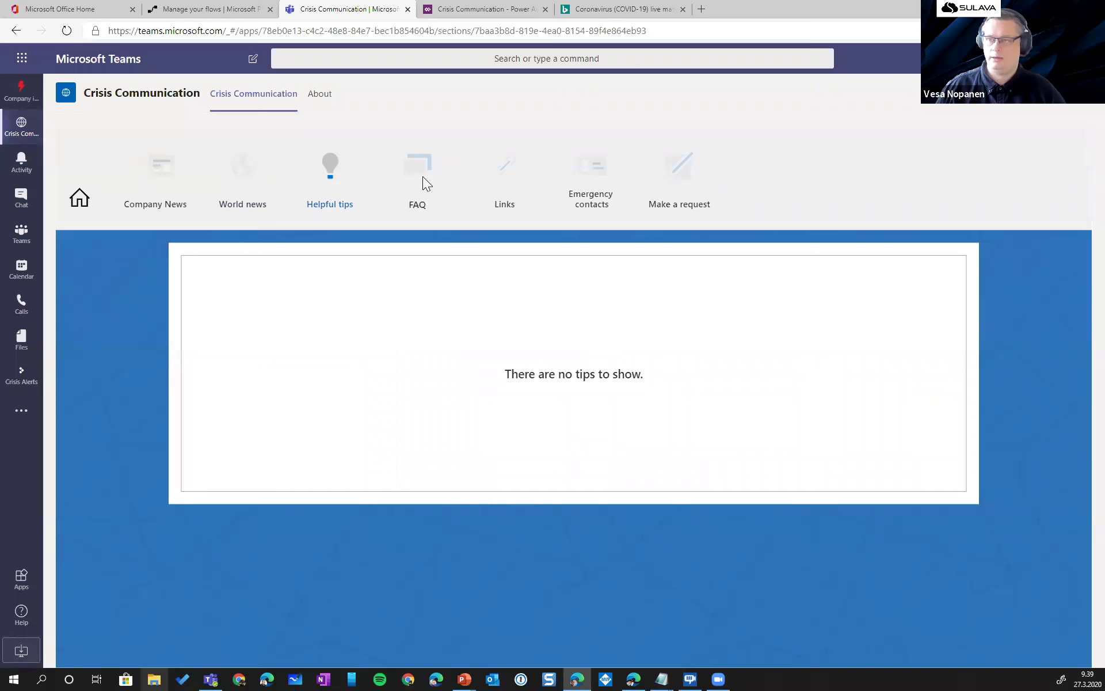
left_click(414, 169)
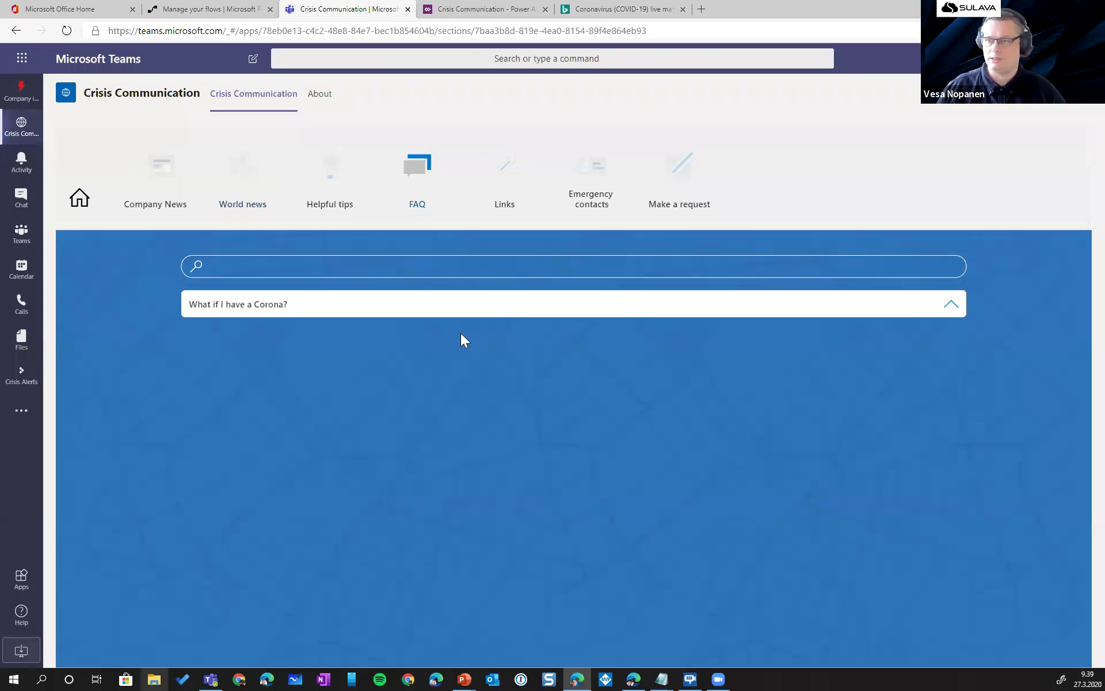
left_click(947, 309)
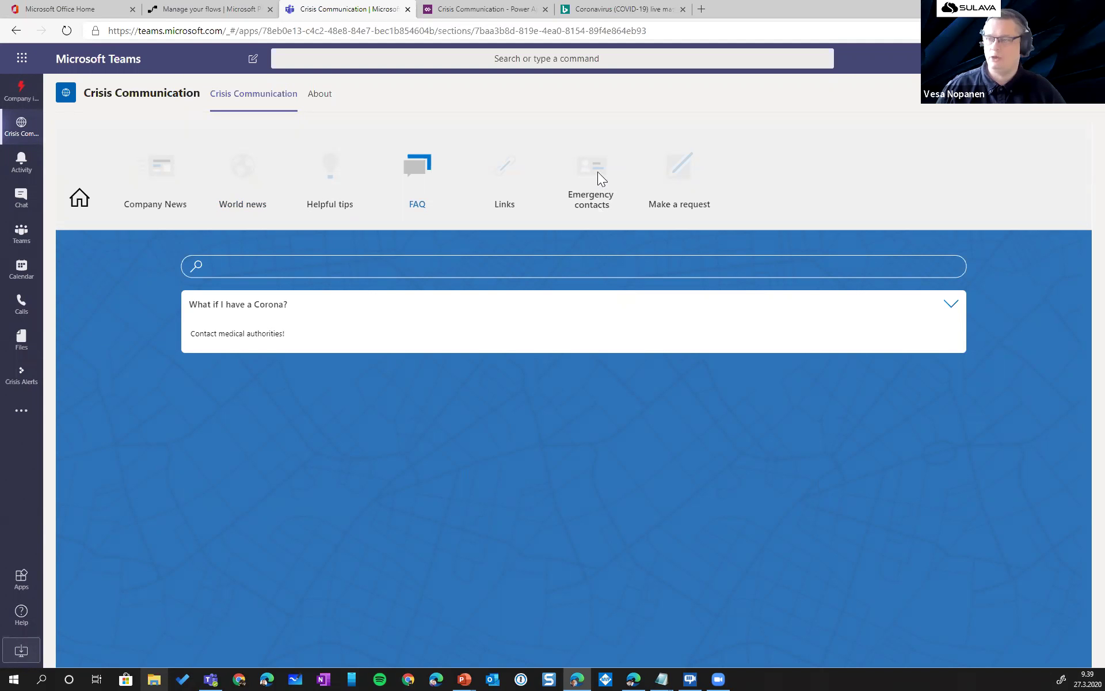
left_click(596, 205)
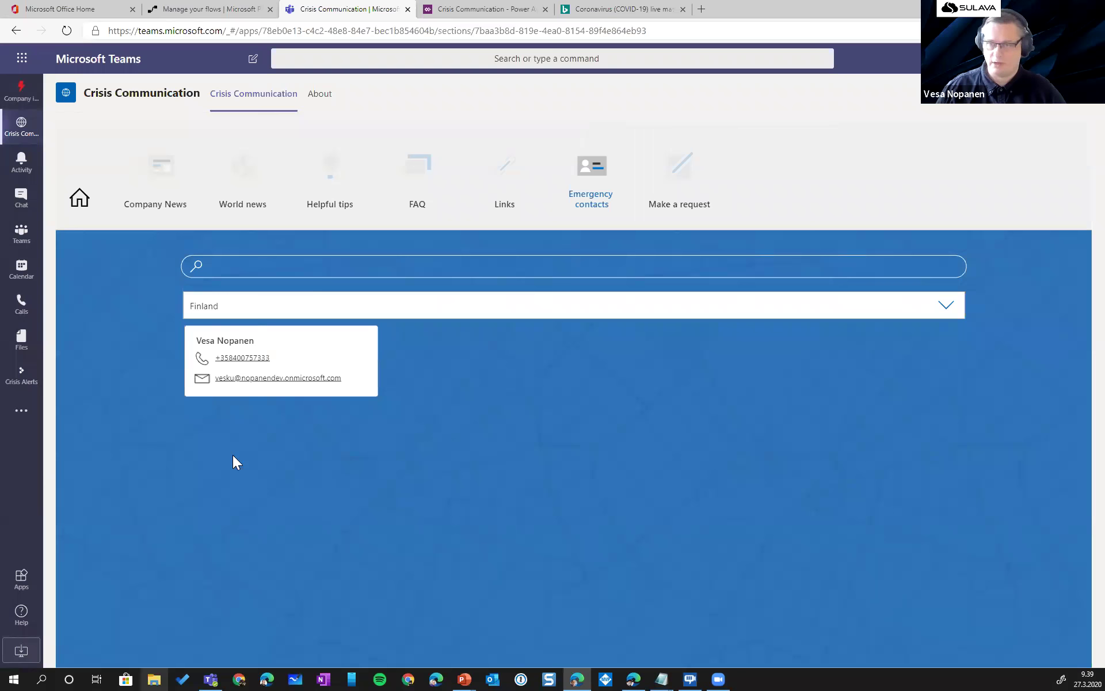
Submit a request with the comment "Could you create a summary message about what is critical now?"
left_click(675, 169)
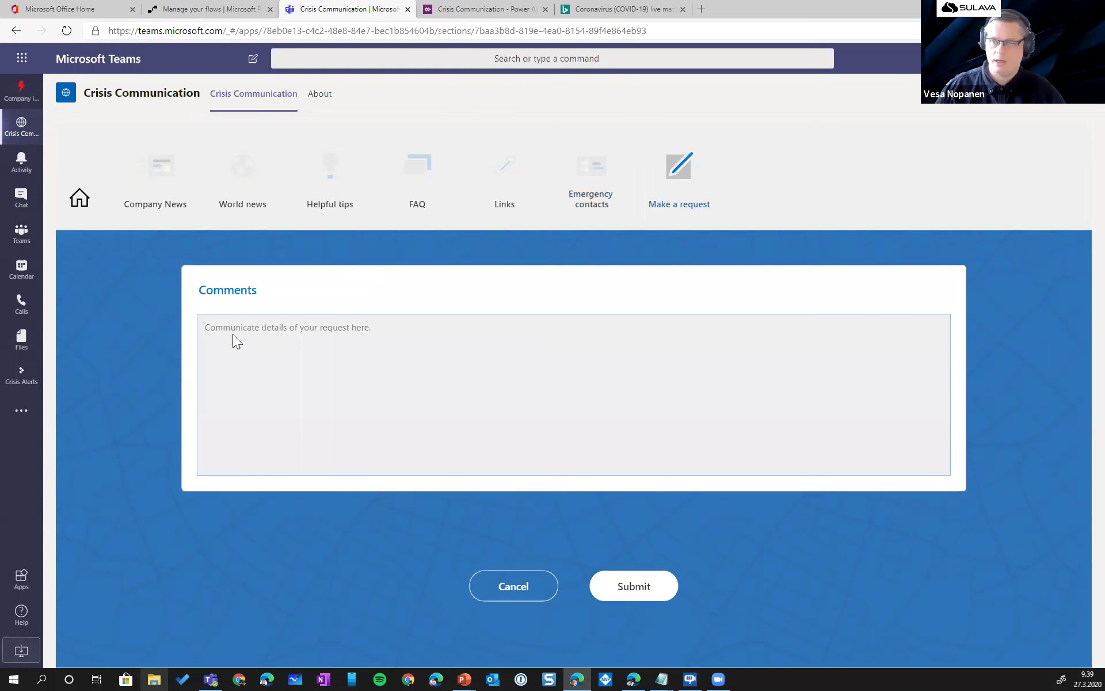
left_click(215, 336)
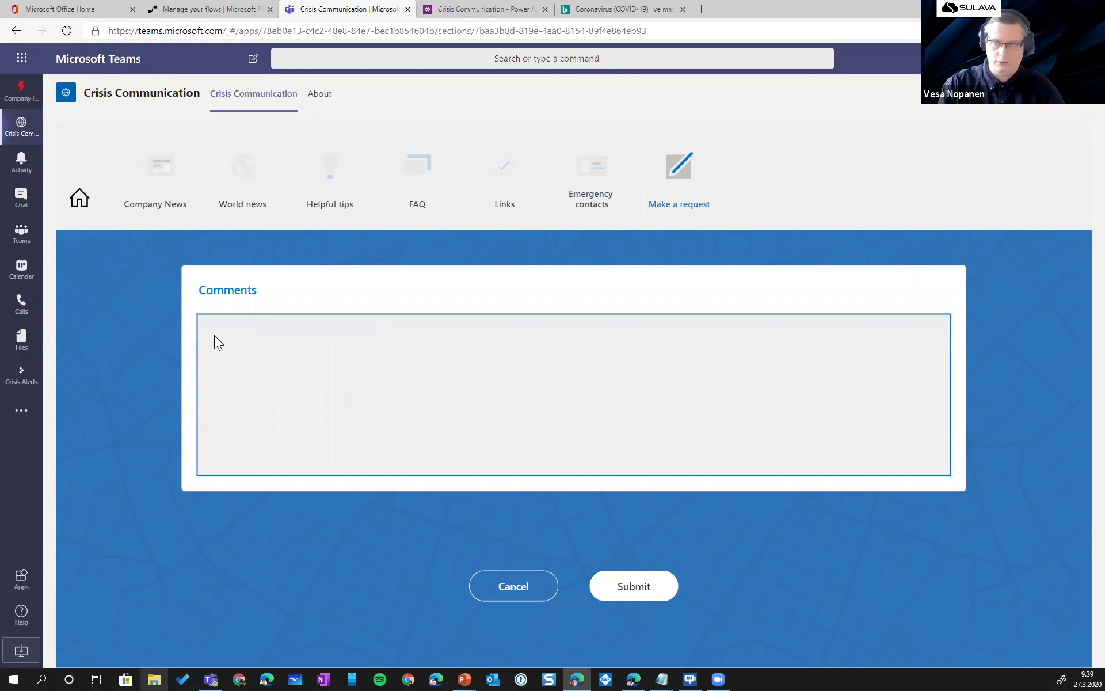
type("Could you create a summary message about what is critical now?")
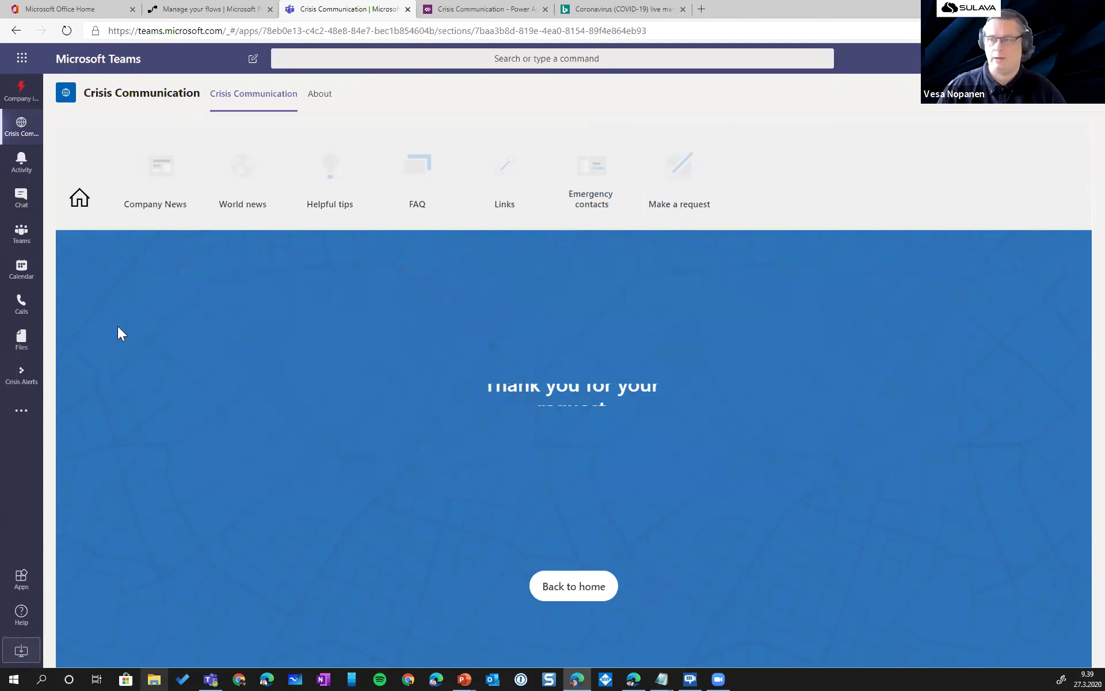
Check the request posts in the General channel of Central Crisis Management and open its Crisis Communication Admin app
left_click(23, 236)
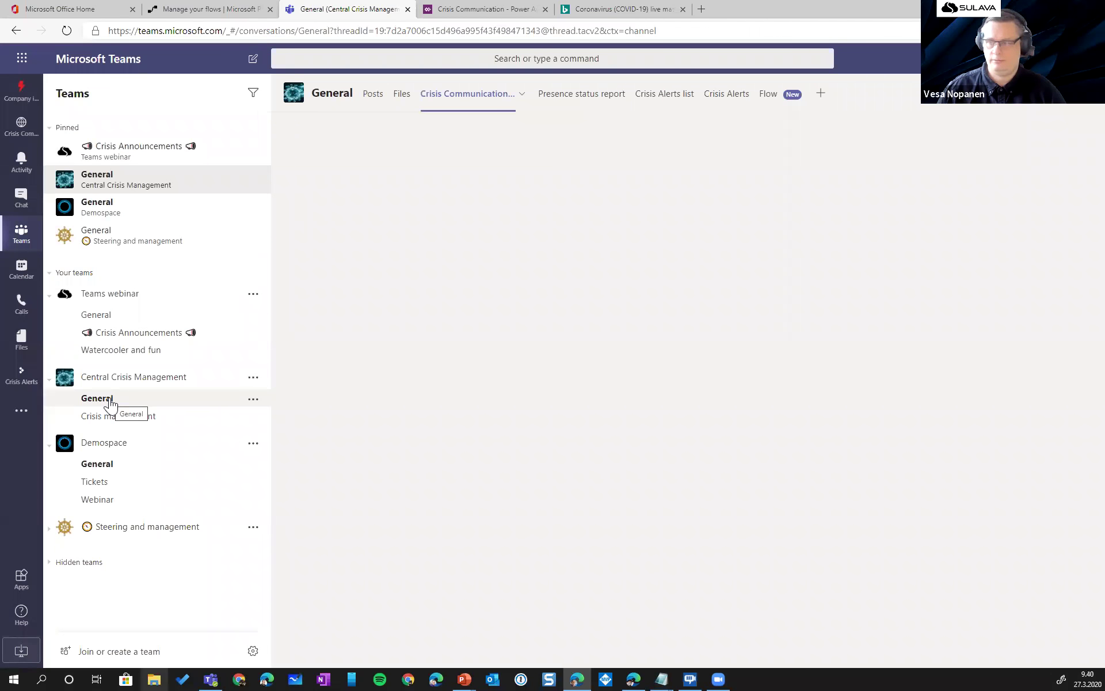
left_click(110, 405)
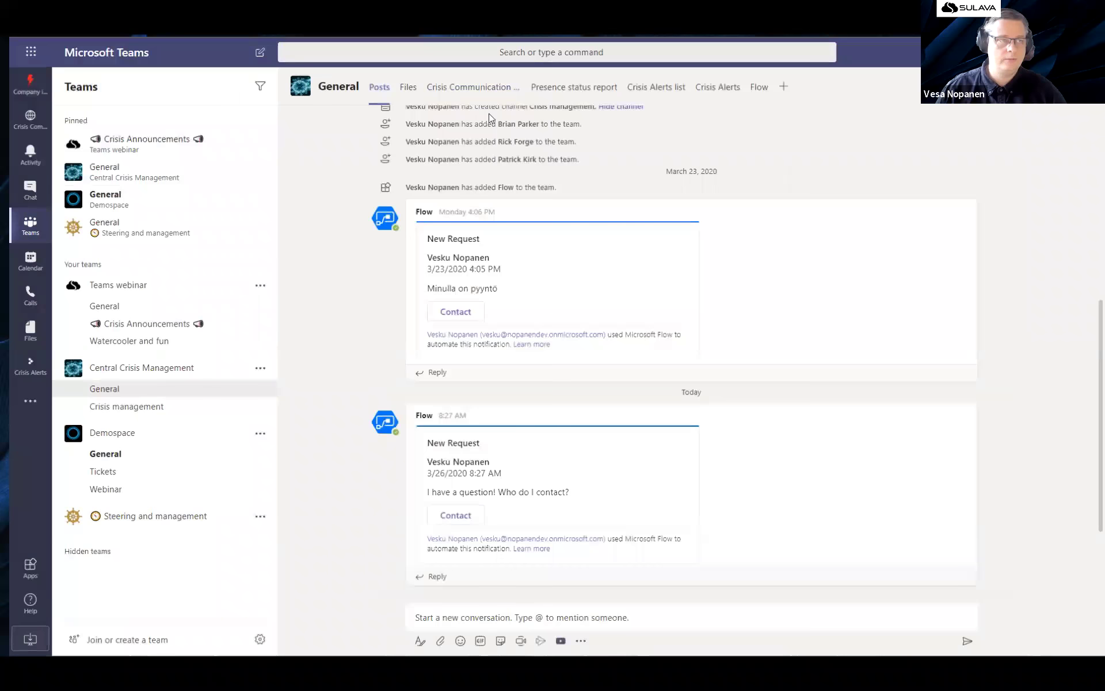
left_click(485, 88)
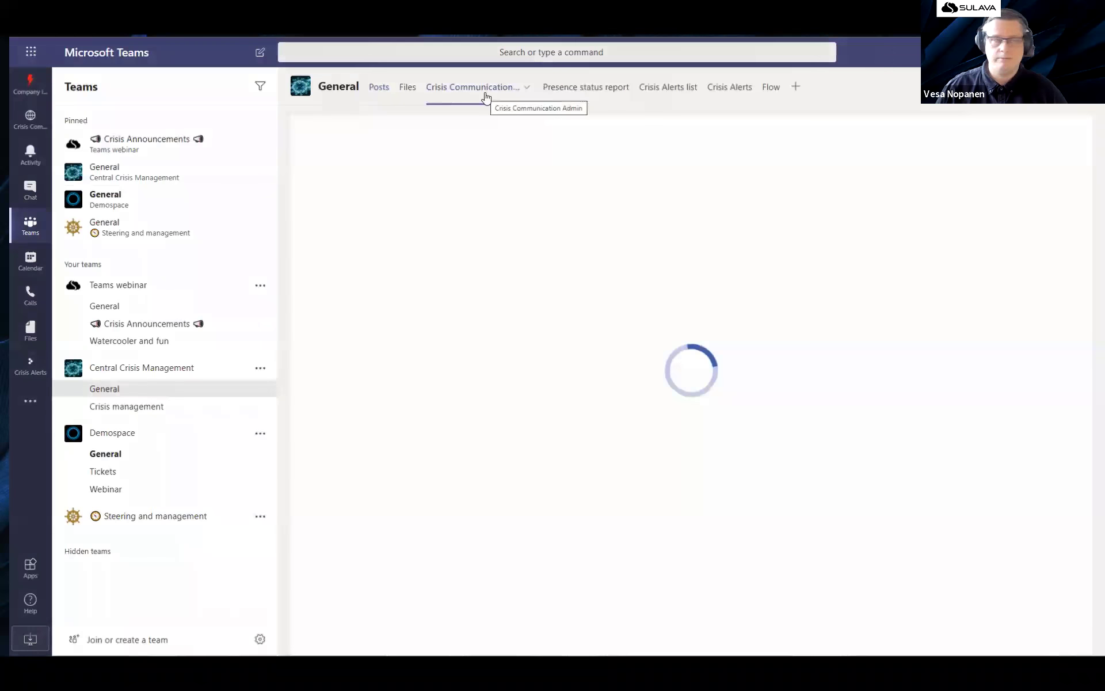